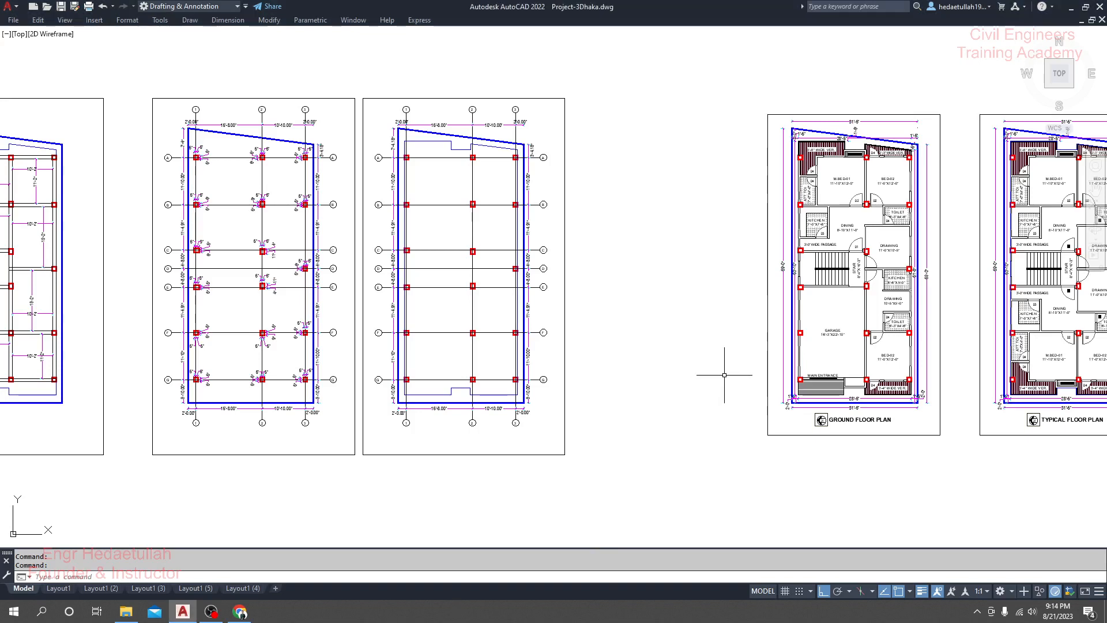
Step: Examine the veranda beside M.BED-01 on the ground floor plan and the matching overhang on the beam layout
{"action": "left_click_drag", "start_coordinate": [724, 371], "coordinate": [649, 386]}
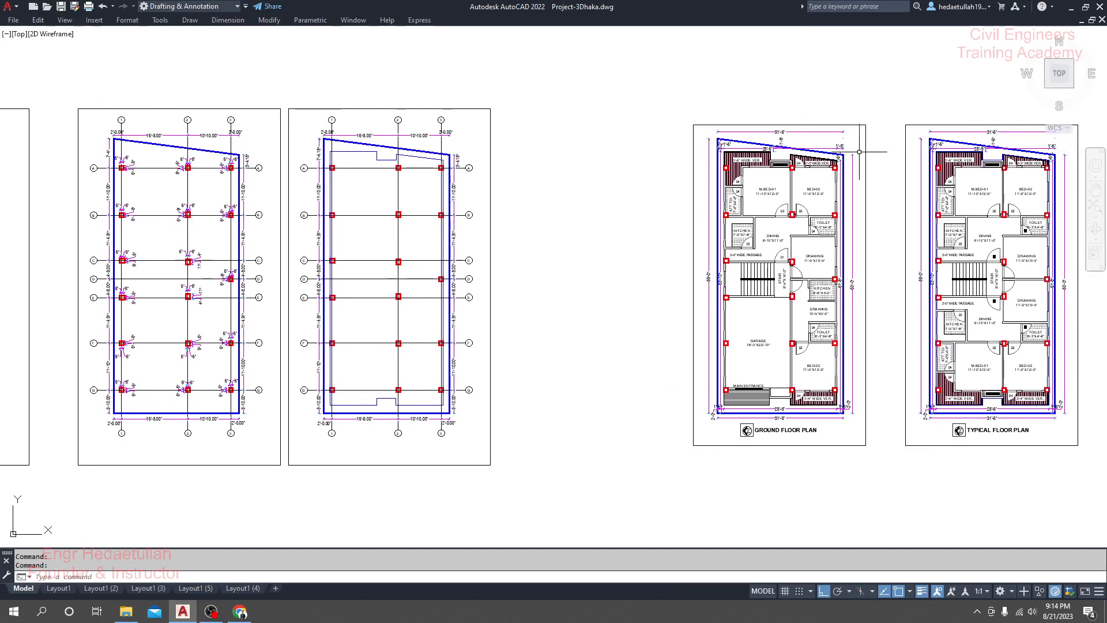
{"action": "scroll", "coordinate": [767, 151], "scroll_direction": "up", "scroll_amount": 10}
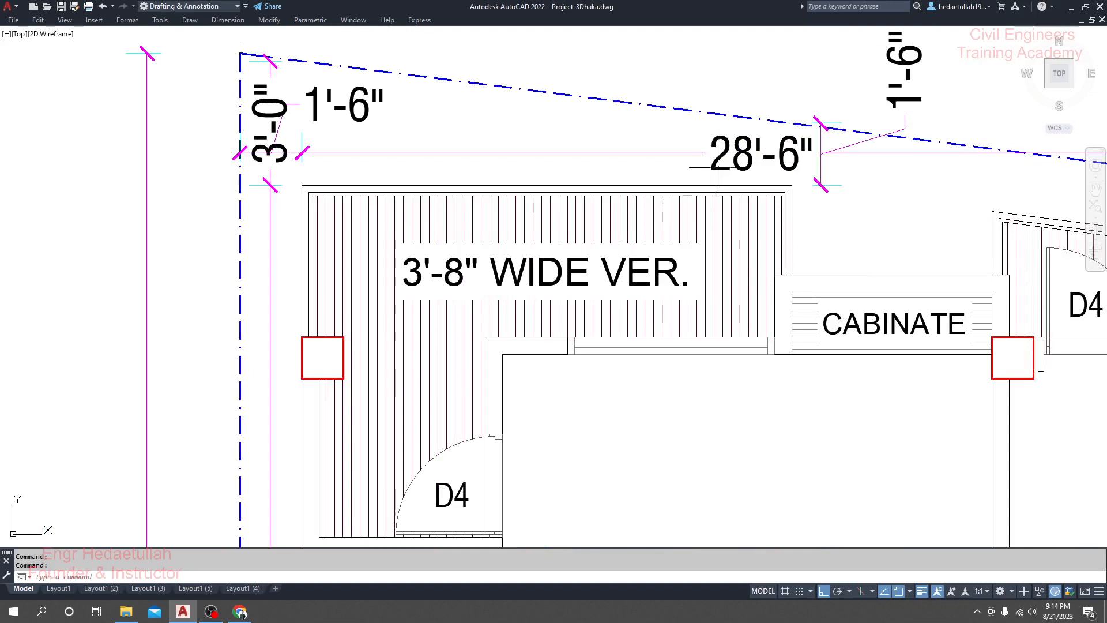
{"action": "scroll", "coordinate": [602, 178], "scroll_direction": "down", "scroll_amount": 2}
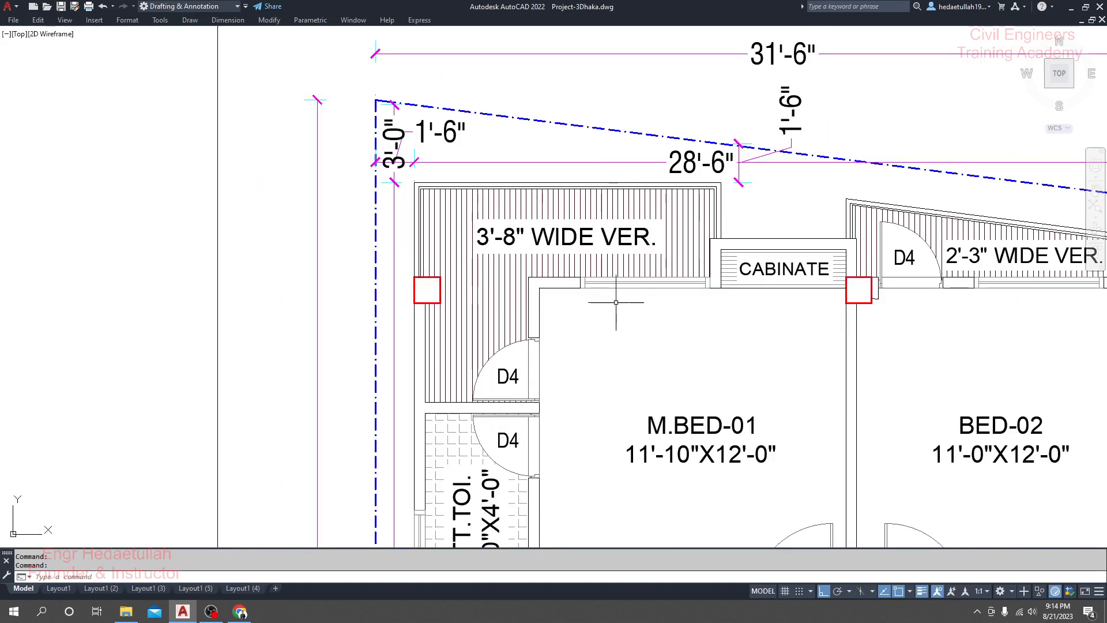
{"action": "mouse_move", "coordinate": [602, 214]}
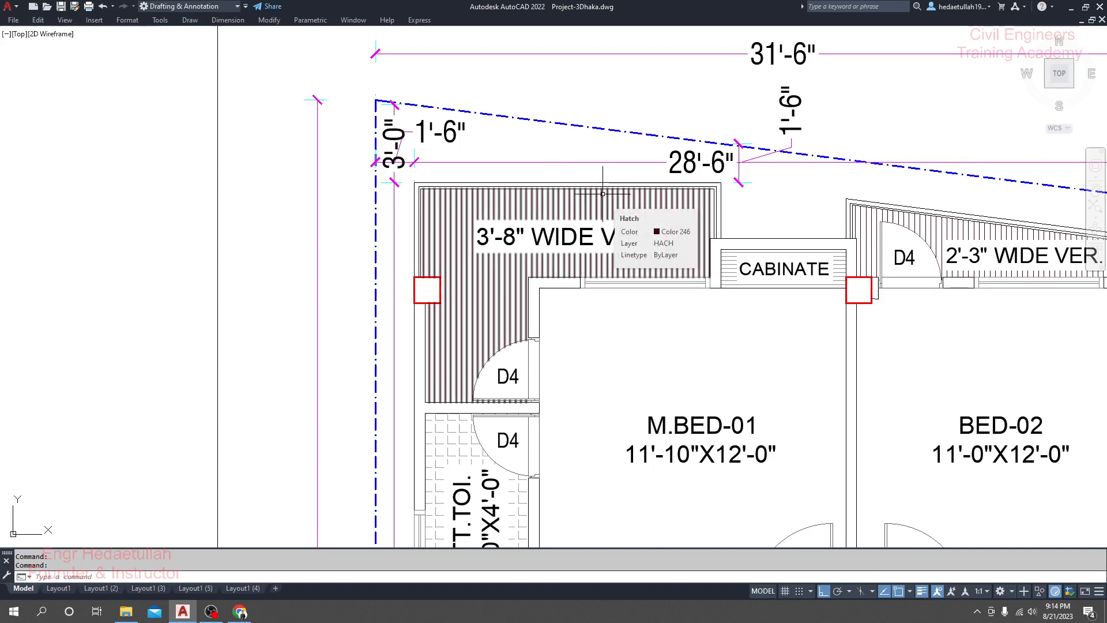
{"action": "scroll", "coordinate": [603, 194], "scroll_direction": "down", "scroll_amount": 8}
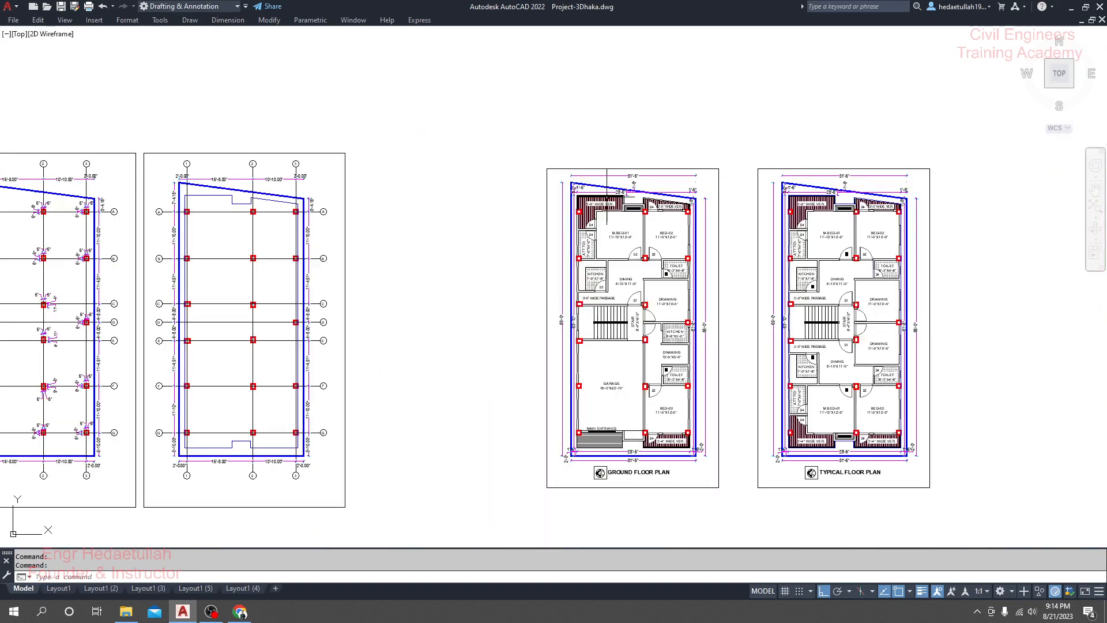
{"action": "left_click_drag", "start_coordinate": [523, 254], "coordinate": [786, 255]}
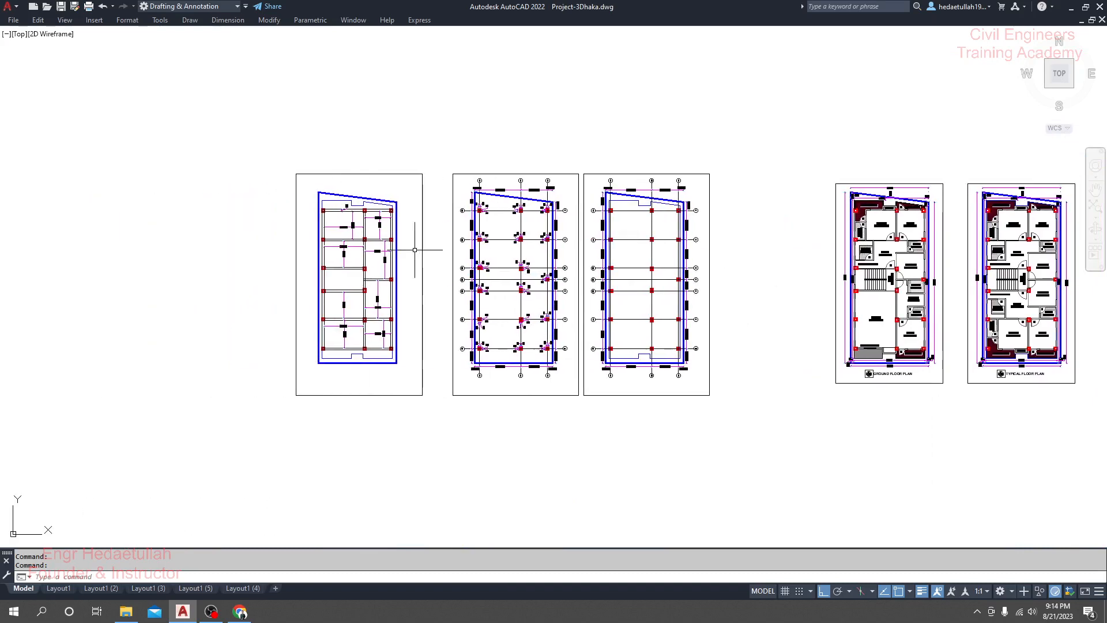
{"action": "scroll", "coordinate": [346, 207], "scroll_direction": "up", "scroll_amount": 5}
{"action": "scroll", "coordinate": [346, 209], "scroll_direction": "up", "scroll_amount": 3}
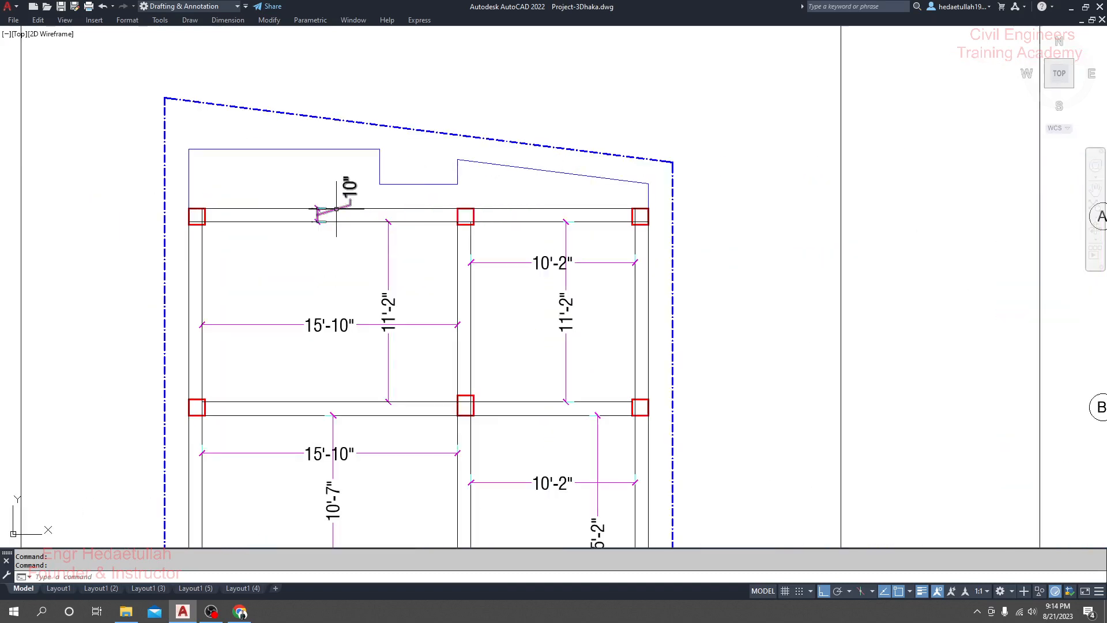
{"action": "left_click", "coordinate": [318, 152]}
{"action": "key", "text": "Escape"}
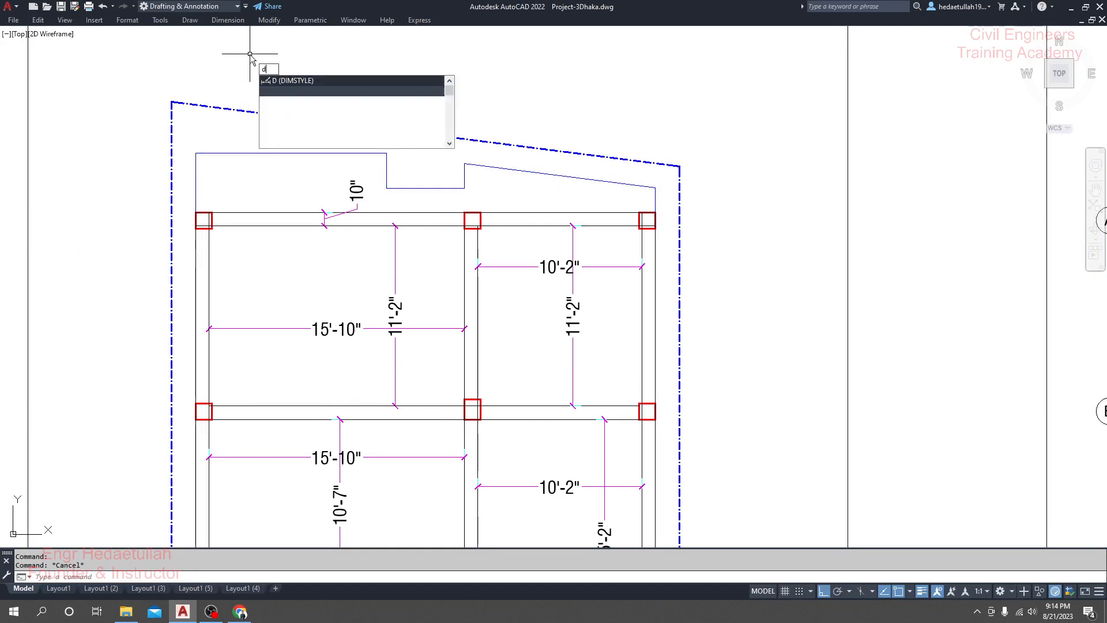
{"action": "key", "text": "BackSpace"}
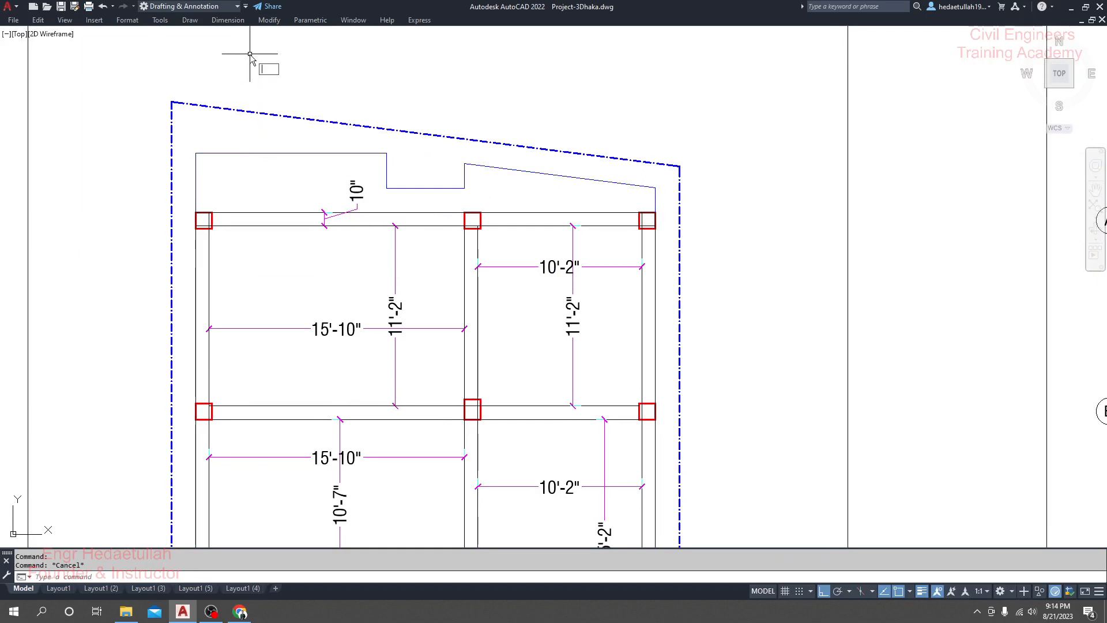
{"action": "type", "text": "LI"}
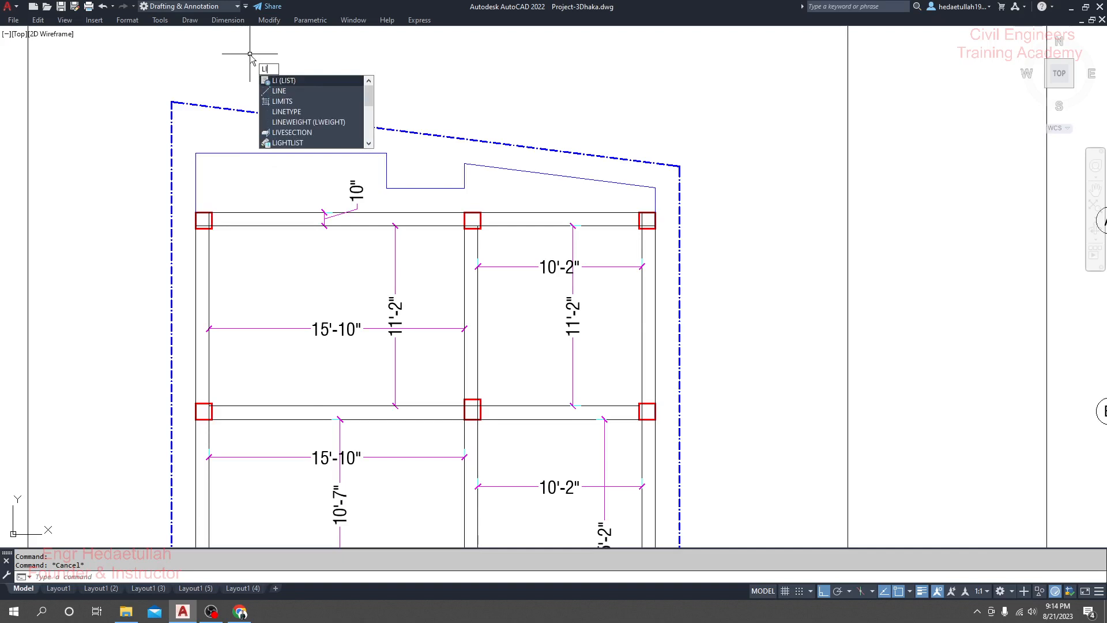
{"action": "key", "text": "Escape"}
Step: Add a vertical linear dimension from the uppermost beam's outer edge to the cantilever slab edge above it
{"action": "left_click", "coordinate": [227, 20]}
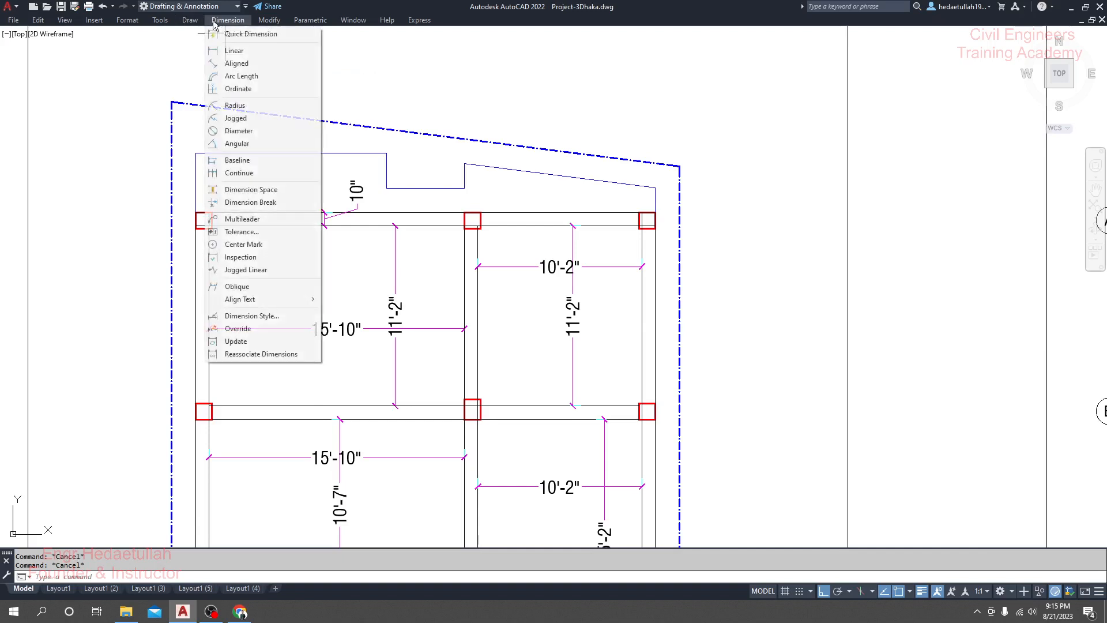
{"action": "left_click", "coordinate": [222, 49]}
{"action": "scroll", "coordinate": [211, 230], "scroll_direction": "up", "scroll_amount": 5}
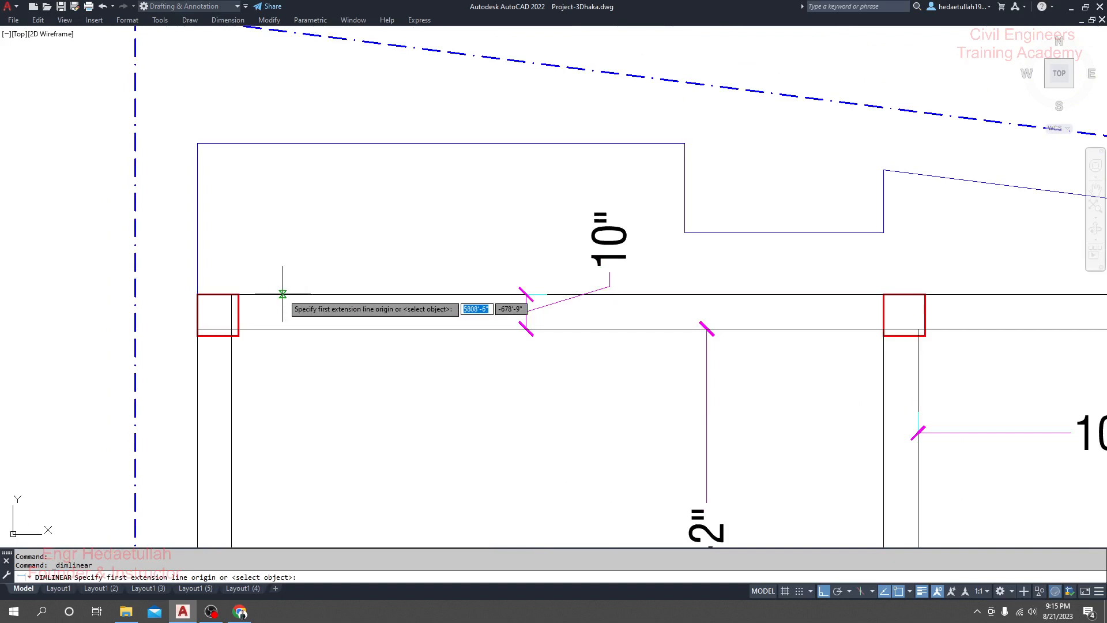
{"action": "left_click", "coordinate": [265, 294]}
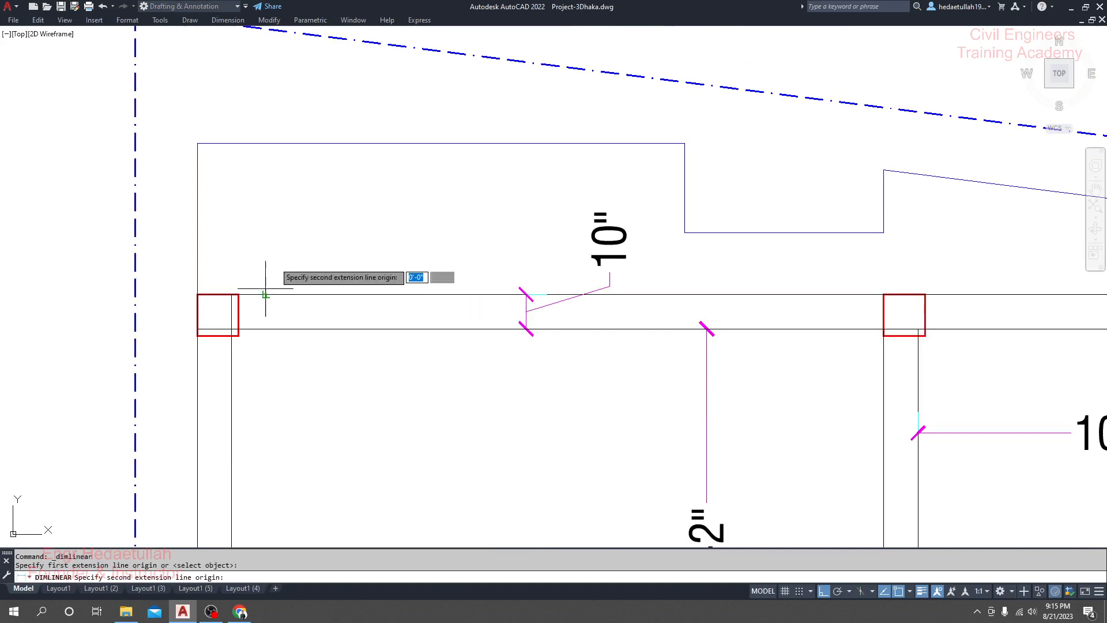
{"action": "left_click", "coordinate": [265, 143]}
{"action": "left_click", "coordinate": [291, 178]}
{"action": "scroll", "coordinate": [321, 237], "scroll_direction": "down", "scroll_amount": 2}
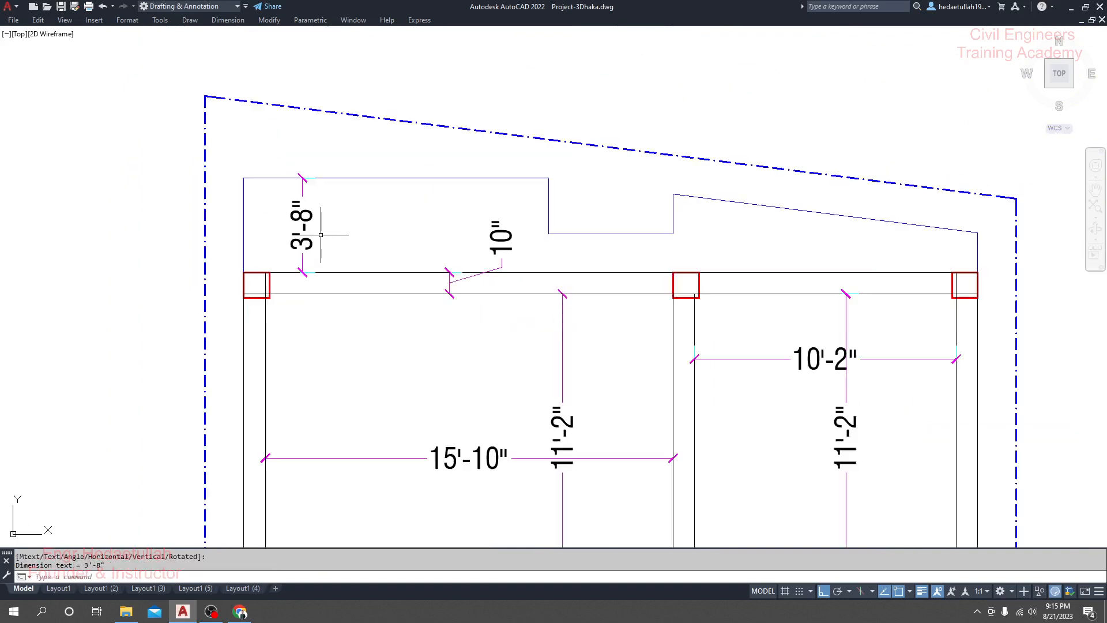
Step: Add a vertical linear dimension from the lowest beam's outer edge to the cantilever slab edge below it
{"action": "left_click_drag", "start_coordinate": [321, 239], "coordinate": [270, 232]}
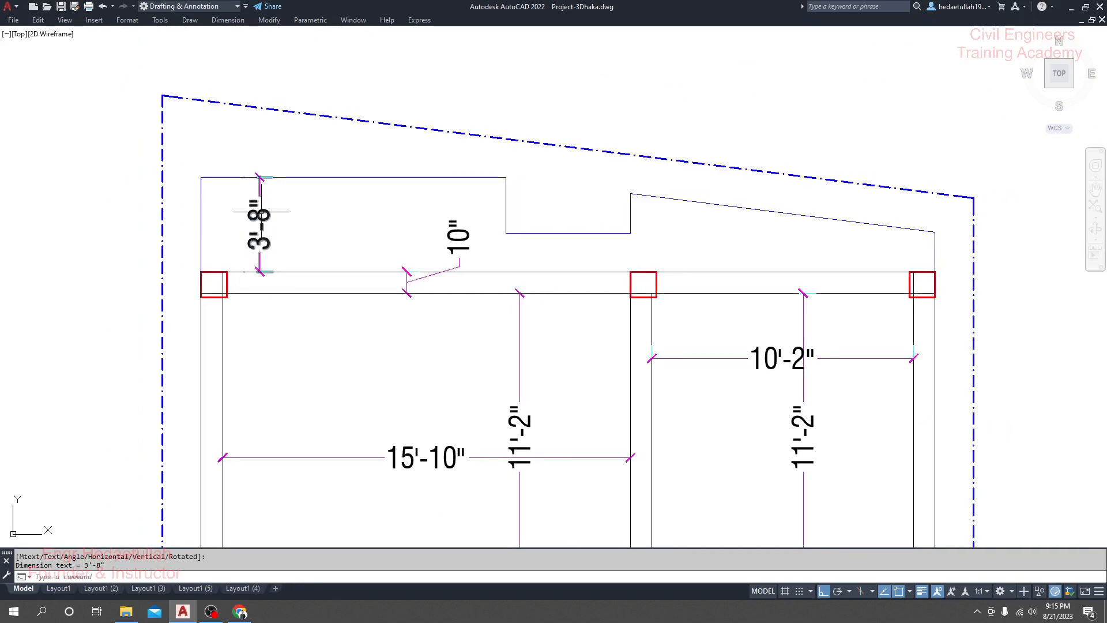
{"action": "left_click_drag", "start_coordinate": [711, 217], "coordinate": [682, 199]}
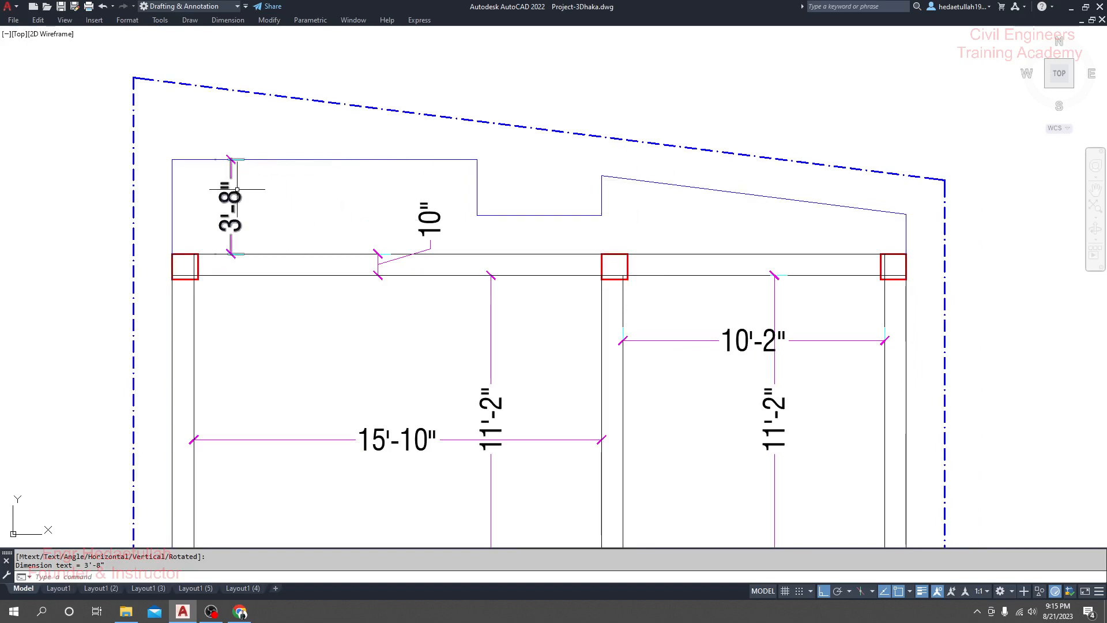
{"action": "scroll", "coordinate": [229, 178], "scroll_direction": "down", "scroll_amount": 4}
{"action": "left_click_drag", "start_coordinate": [268, 225], "coordinate": [266, 109]}
{"action": "left_click_drag", "start_coordinate": [294, 329], "coordinate": [288, 137]}
{"action": "left_click_drag", "start_coordinate": [304, 381], "coordinate": [299, 297]}
{"action": "scroll", "coordinate": [291, 414], "scroll_direction": "up", "scroll_amount": 2}
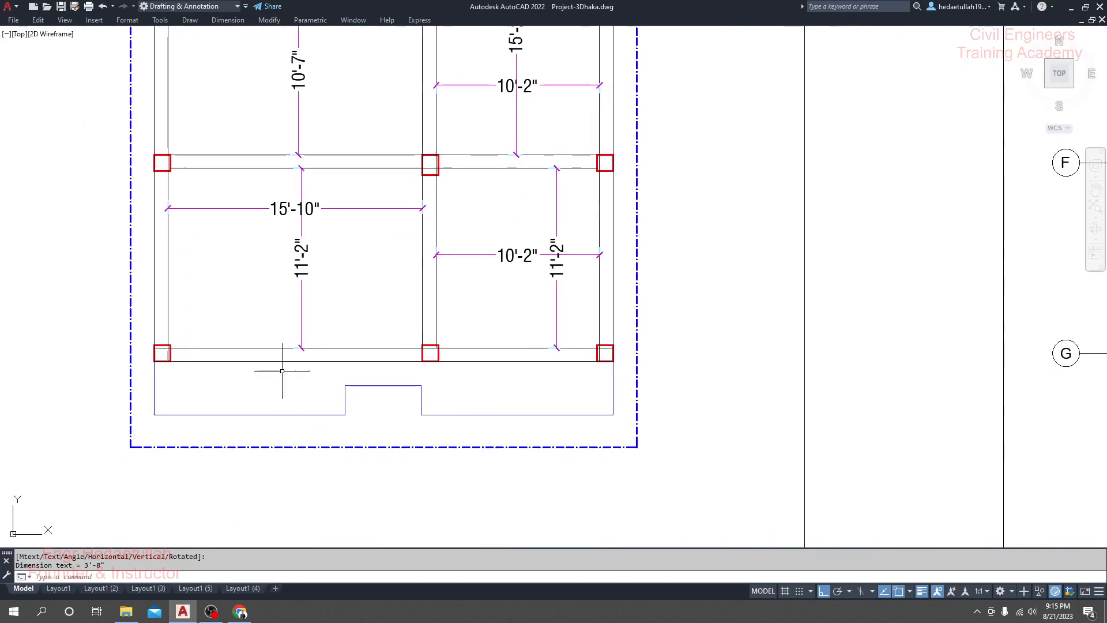
{"action": "left_click", "coordinate": [226, 20]}
{"action": "left_click", "coordinate": [235, 50]}
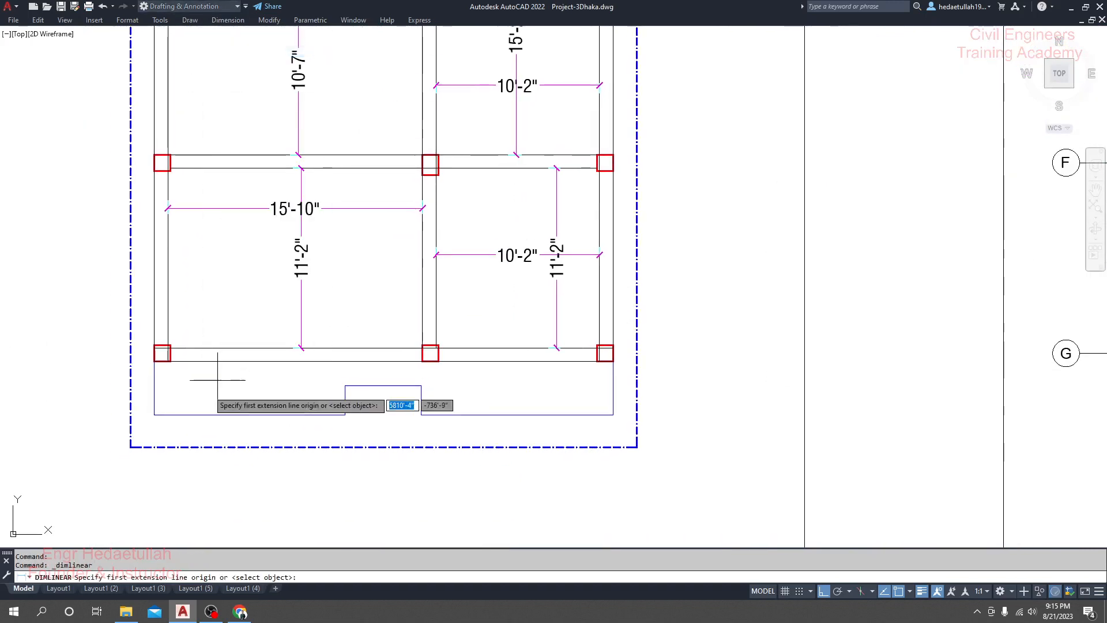
{"action": "left_click", "coordinate": [202, 361]}
{"action": "left_click", "coordinate": [201, 414]}
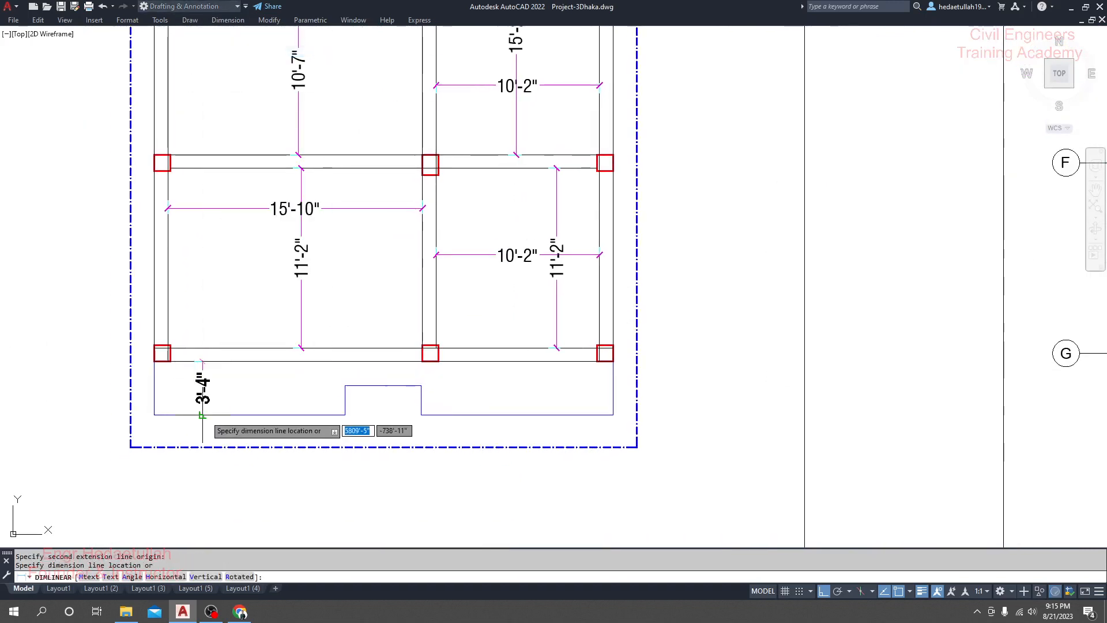
{"action": "left_click", "coordinate": [202, 387]}
{"action": "scroll", "coordinate": [208, 397], "scroll_direction": "down", "scroll_amount": 1}
{"action": "scroll", "coordinate": [234, 393], "scroll_direction": "down", "scroll_amount": 2}
{"action": "scroll", "coordinate": [234, 159], "scroll_direction": "up", "scroll_amount": 6}
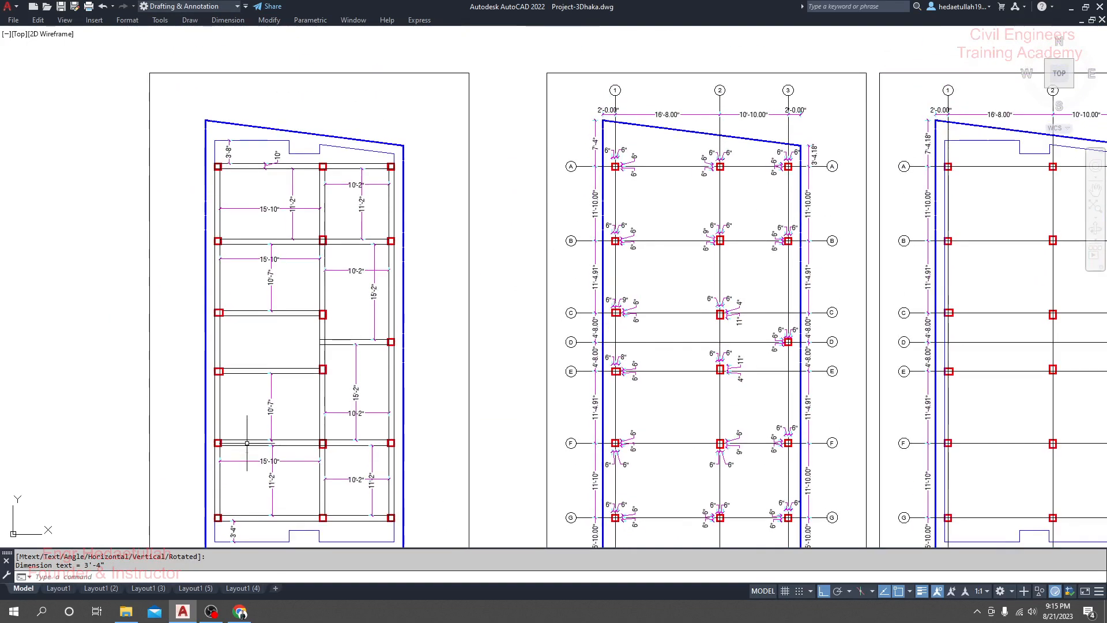
{"action": "left_click_drag", "start_coordinate": [235, 159], "coordinate": [313, 249]}
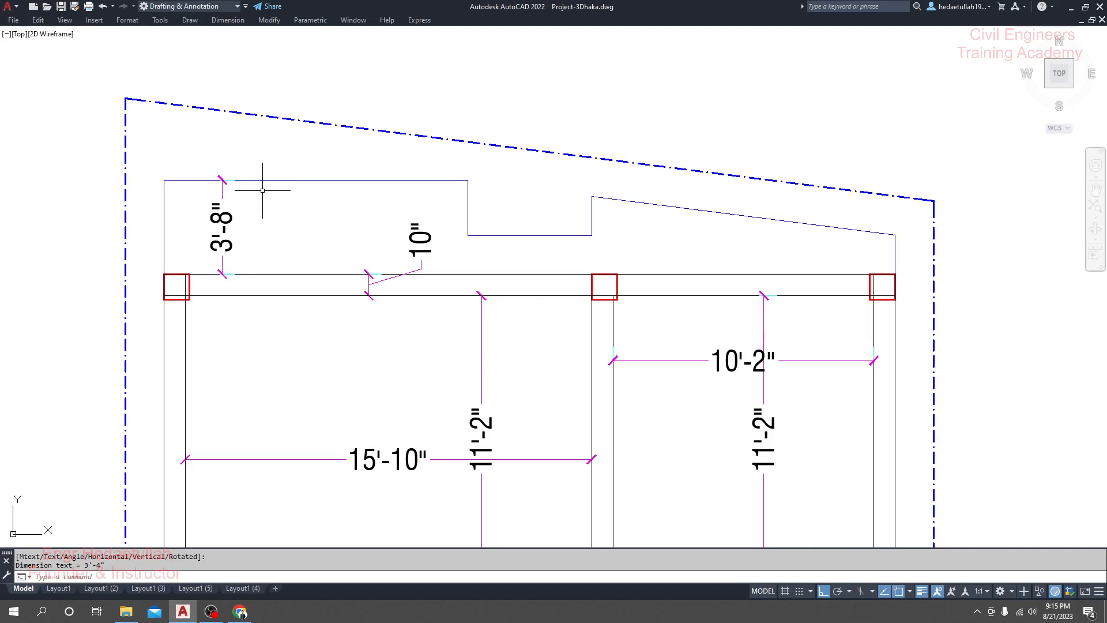
{"action": "scroll", "coordinate": [263, 190], "scroll_direction": "down", "scroll_amount": 2}
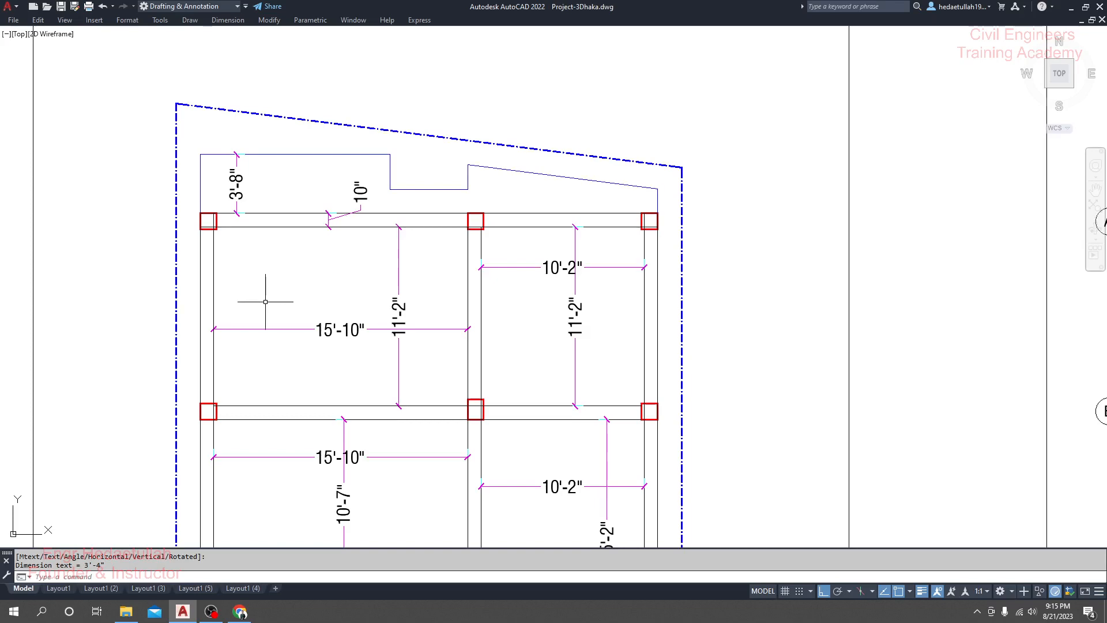
Step: Switch to File Explorer and open the workbook C9. Cantilever Slab (Balcony) Design (WSD).xlsx in Excel
{"action": "left_click", "coordinate": [128, 614]}
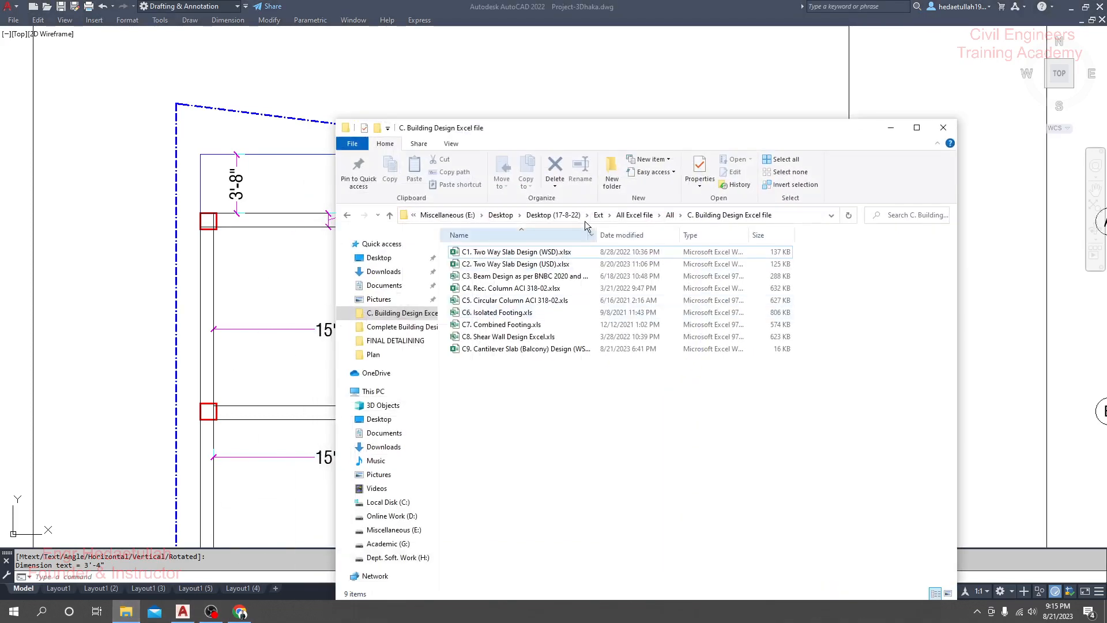
{"action": "left_click_drag", "start_coordinate": [514, 119], "coordinate": [510, 24]}
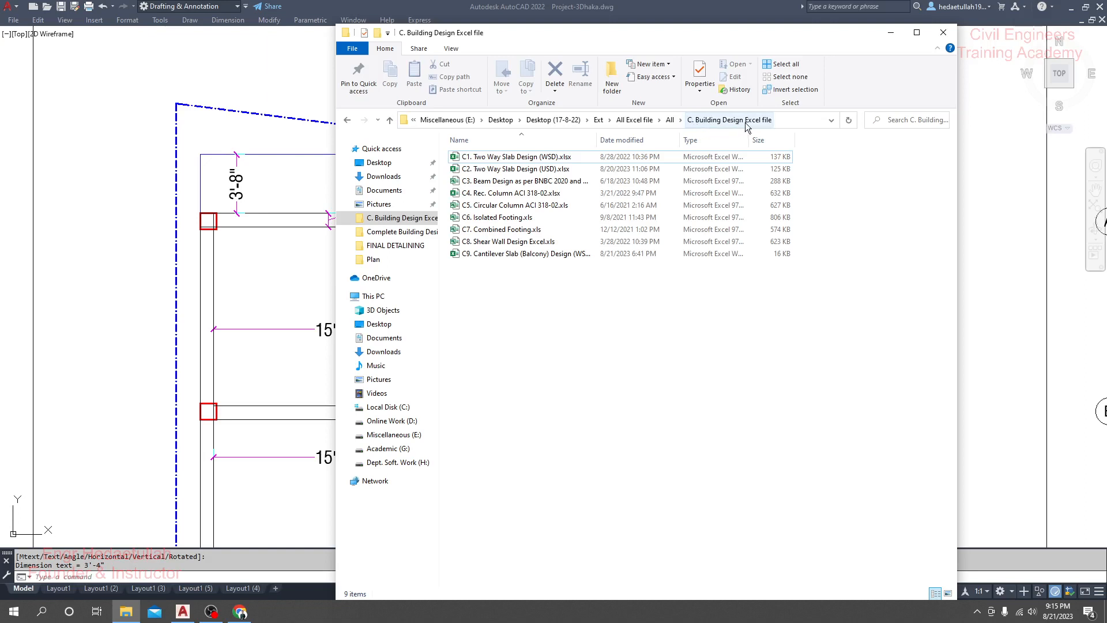
{"action": "left_click", "coordinate": [497, 256]}
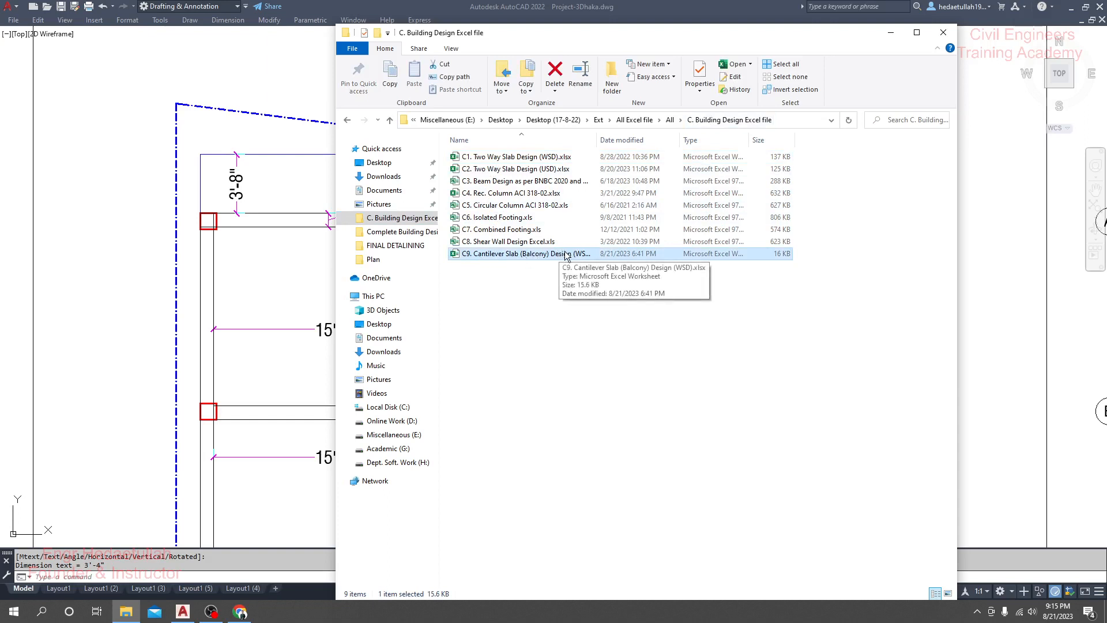
{"action": "left_click_drag", "start_coordinate": [597, 142], "coordinate": [629, 142]}
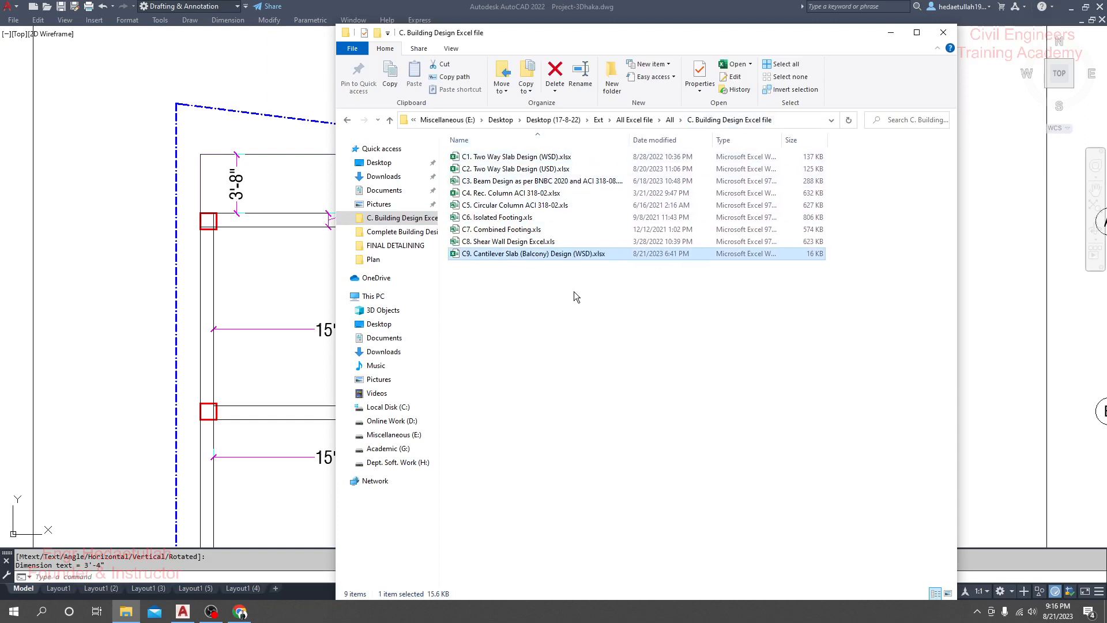
{"action": "double_click", "coordinate": [528, 257]}
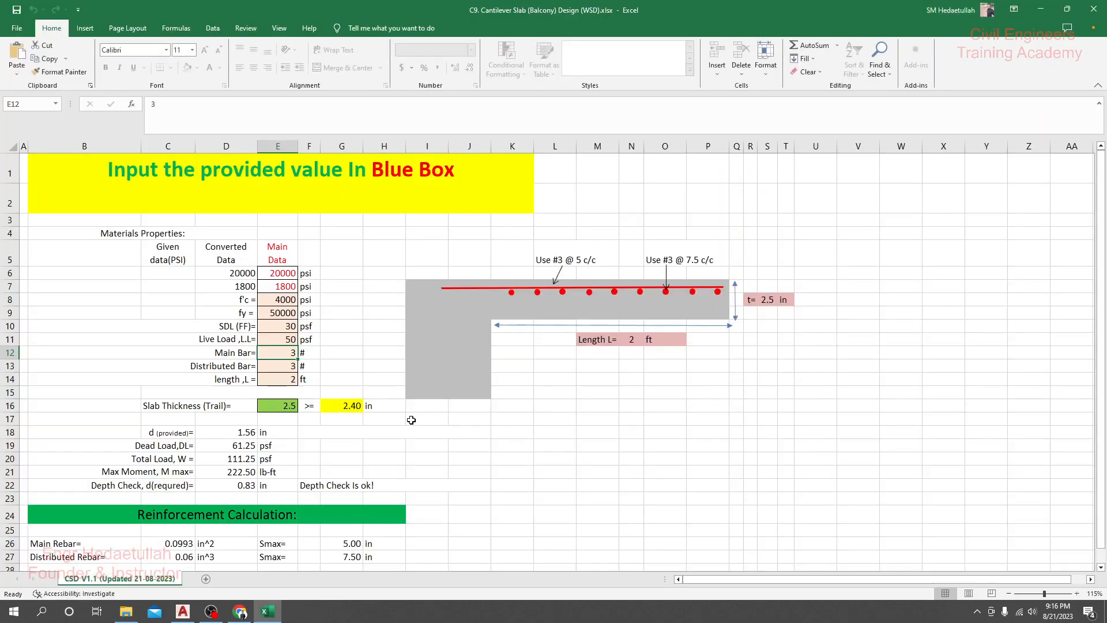
Step: Set the concrete strength f'c to 3000 psi and the steel strength fy to 72500 psi, and dismiss the licence notice
{"action": "left_click", "coordinate": [287, 299]}
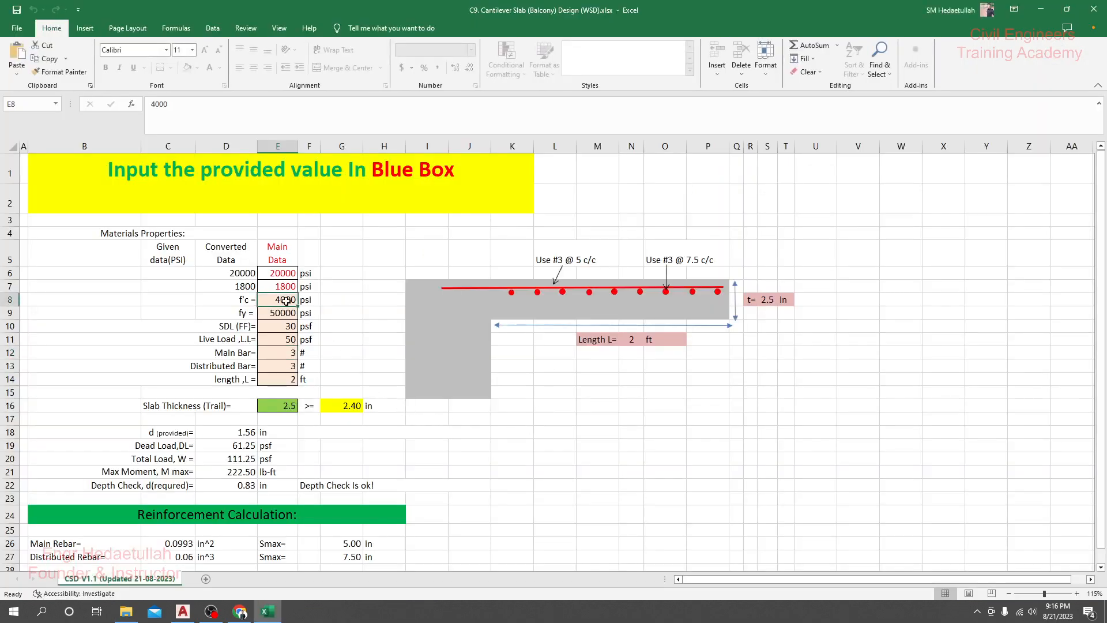
{"action": "type", "text": "30"}
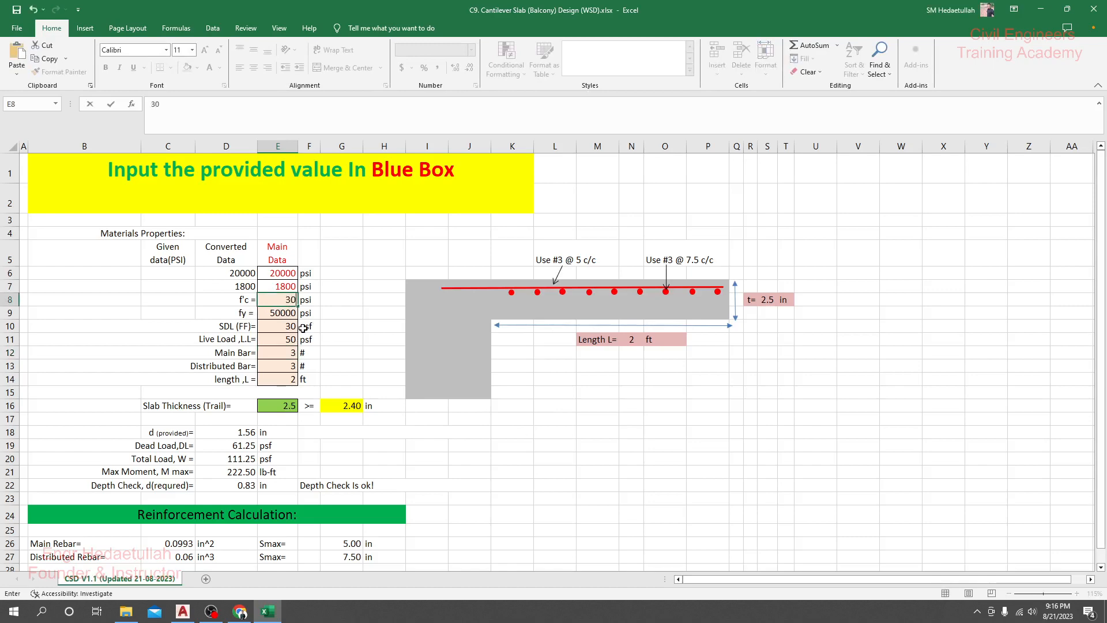
{"action": "type", "text": "00"}
{"action": "key", "text": "Return"}
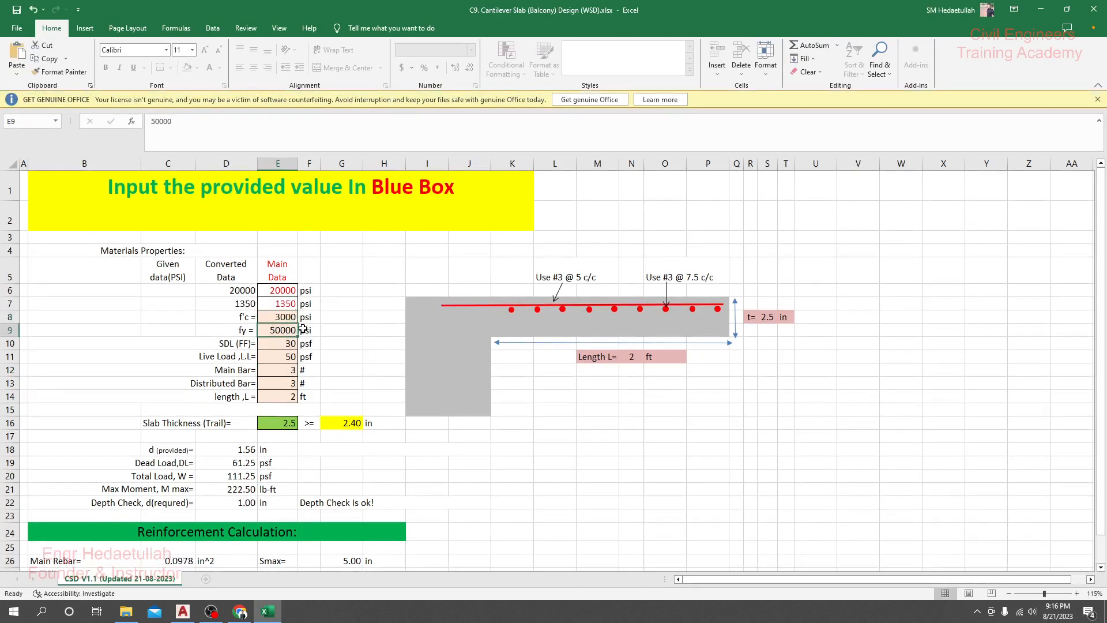
{"action": "scroll", "coordinate": [291, 359], "scroll_direction": "down", "scroll_amount": 1}
{"action": "type", "text": "72"}
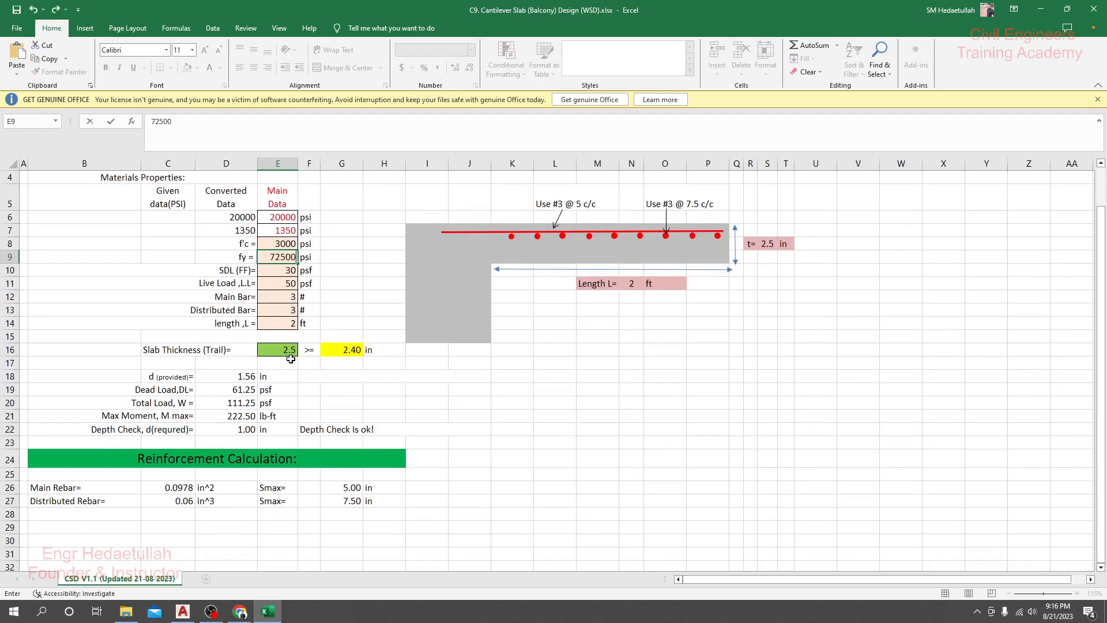
{"action": "key", "text": "Return"}
{"action": "left_click", "coordinate": [1098, 102]}
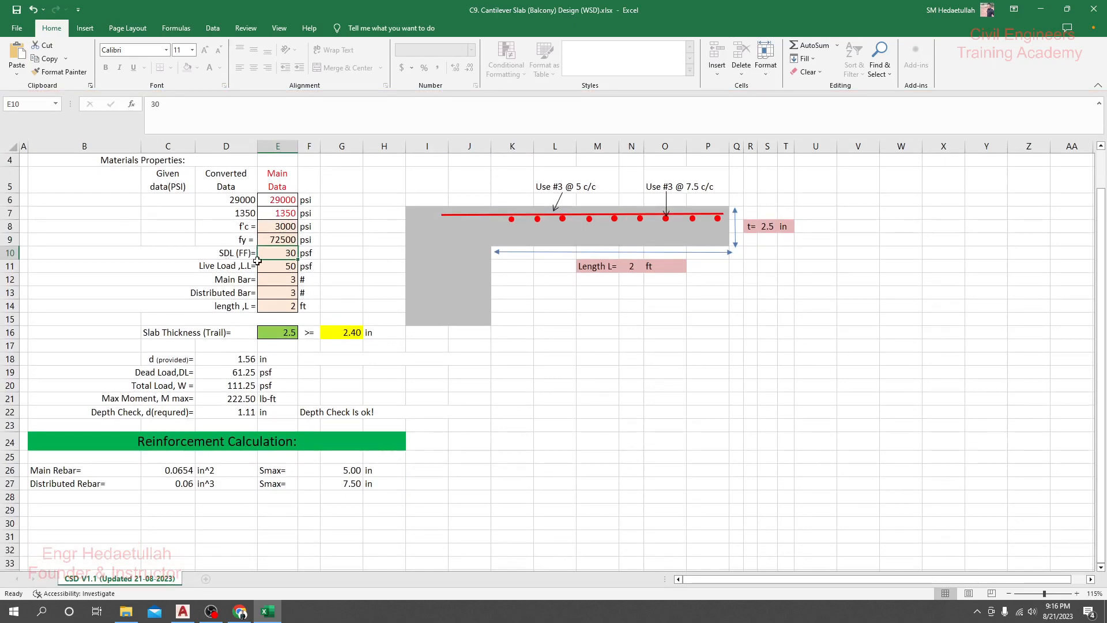
Step: Open New Microsoft PowerPoint Presentation.pptx from the Complete Building Design Using Excel Sheet folder and show its second slide
{"action": "left_click", "coordinate": [284, 267]}
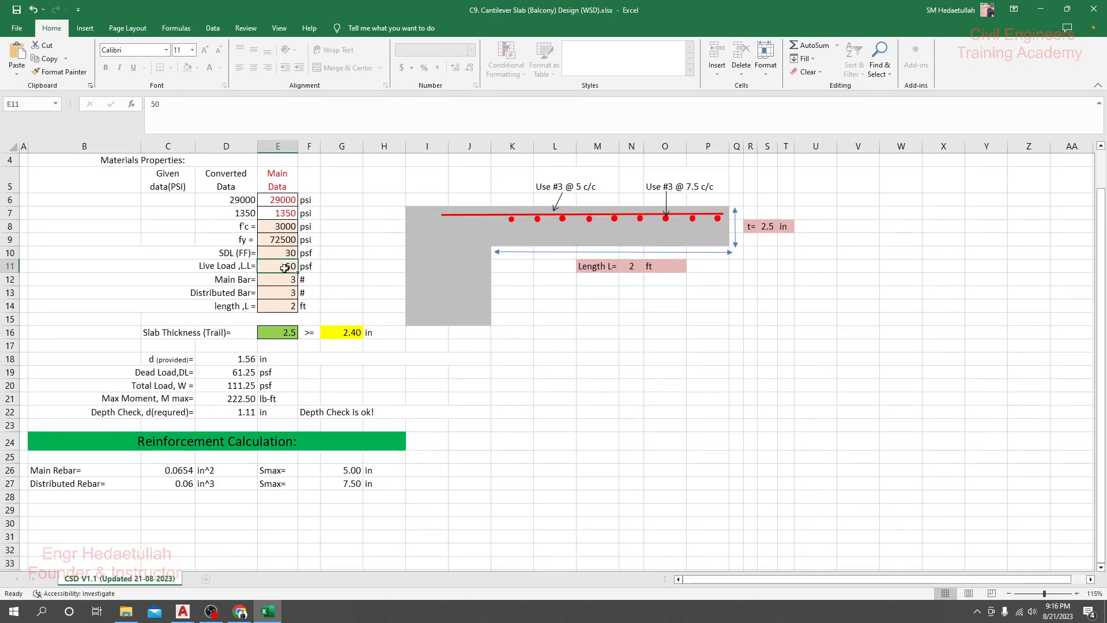
{"action": "left_click", "coordinate": [279, 253]}
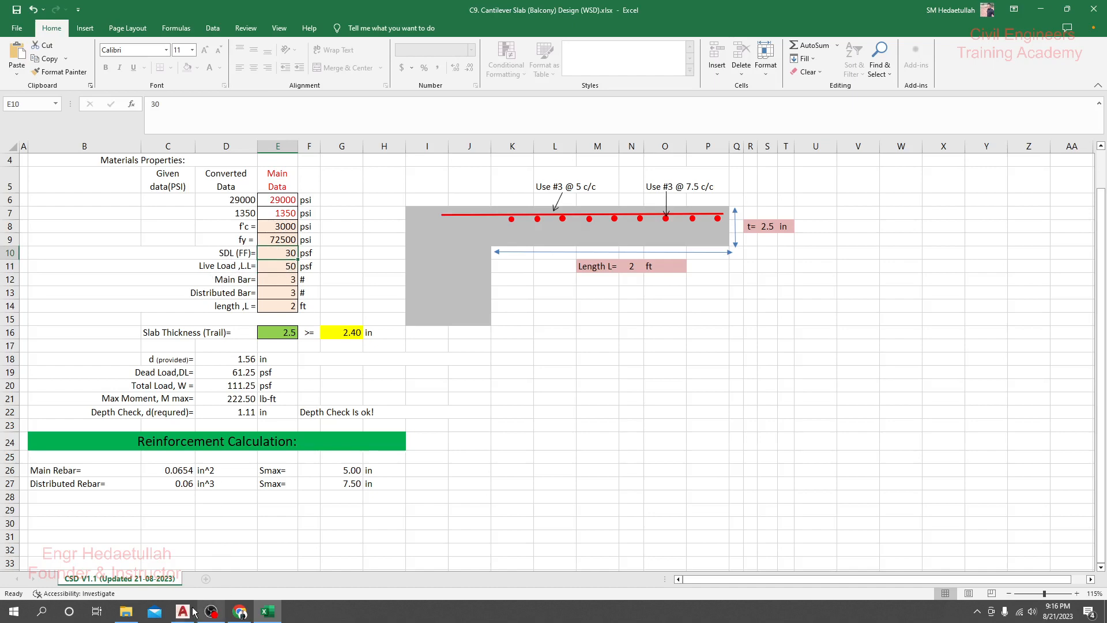
{"action": "left_click", "coordinate": [117, 620]}
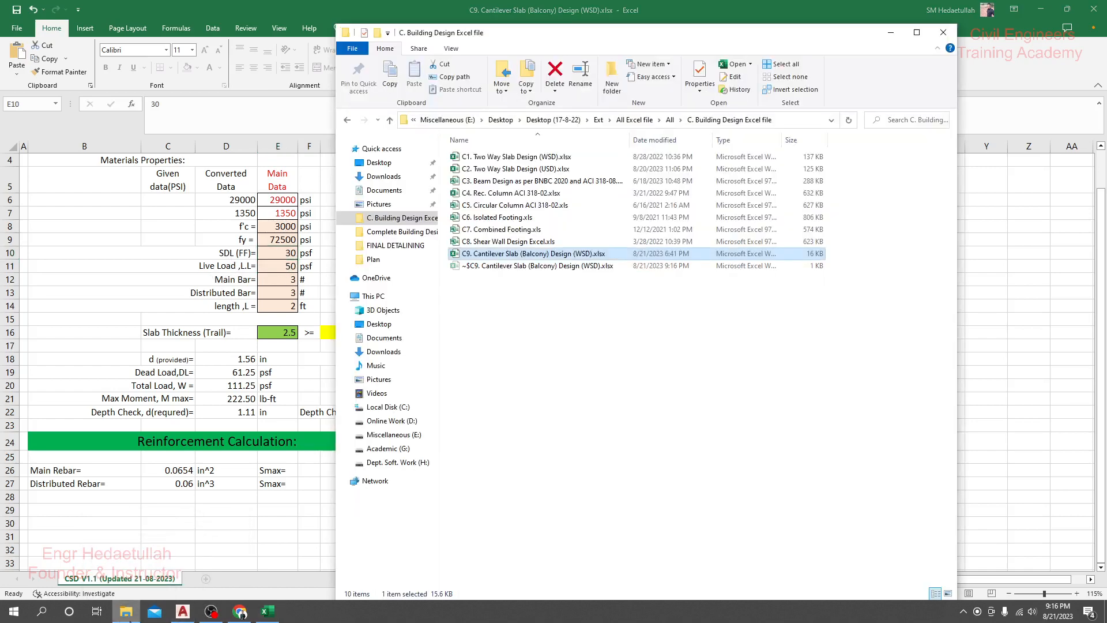
{"action": "left_click", "coordinate": [525, 426]}
{"action": "left_click", "coordinate": [398, 232]}
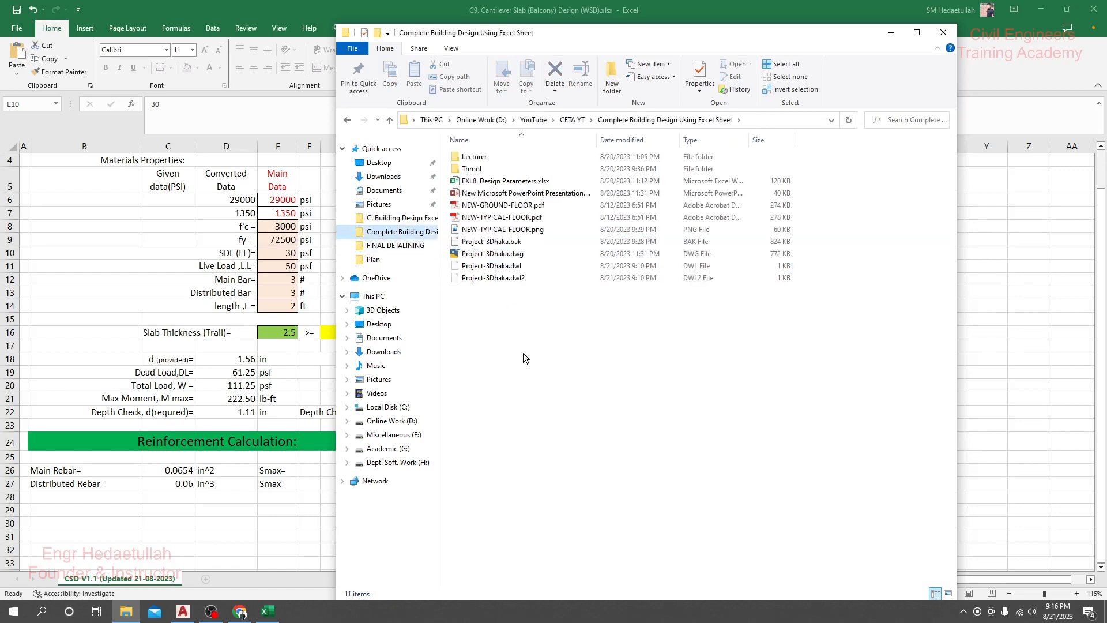
{"action": "double_click", "coordinate": [521, 194]}
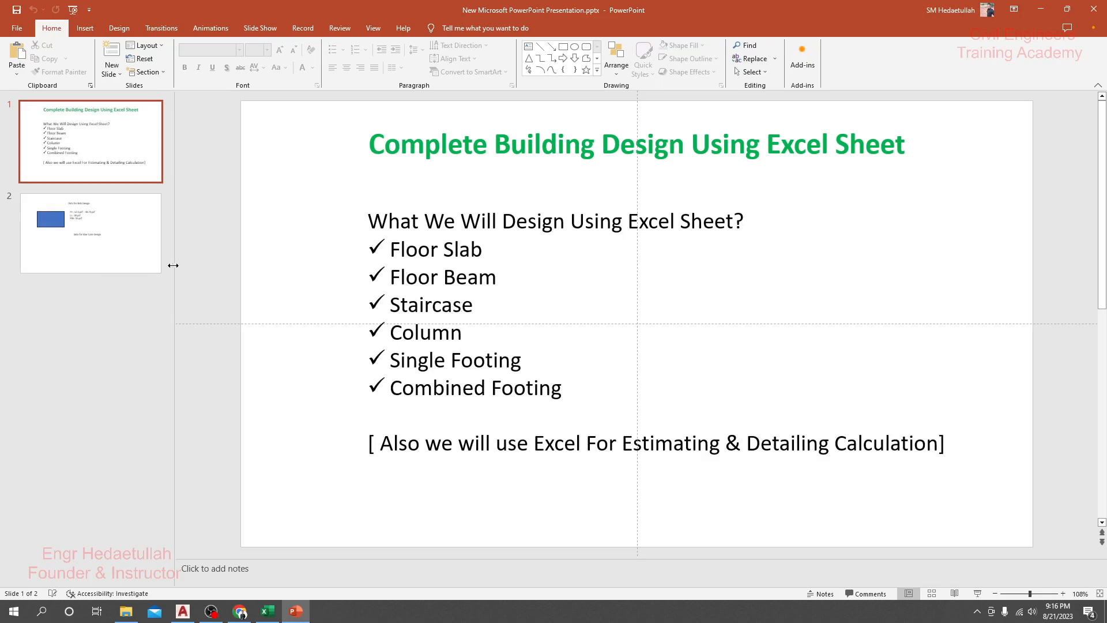
{"action": "left_click", "coordinate": [137, 244]}
{"action": "left_click", "coordinate": [1096, 100]}
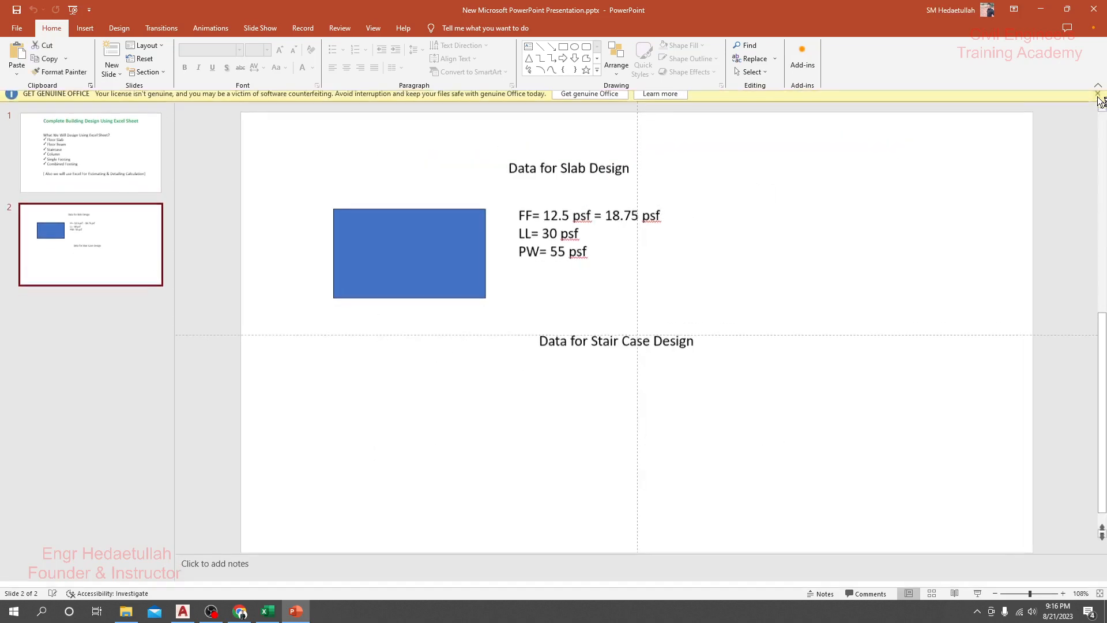
Step: Review the floor finish, live load and partition wall values in the slab design data on slide 2
{"action": "left_click", "coordinate": [558, 205]}
{"action": "left_click_drag", "start_coordinate": [557, 203], "coordinate": [552, 203]}
{"action": "left_click", "coordinate": [617, 208]}
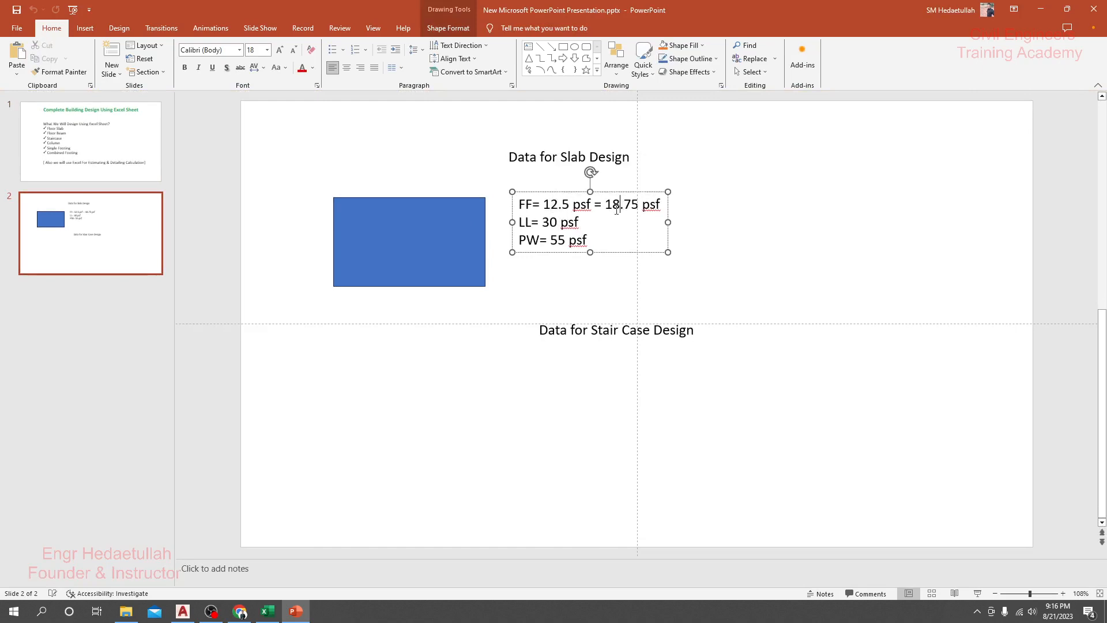
{"action": "double_click", "coordinate": [558, 239]}
{"action": "left_click", "coordinate": [565, 239]}
{"action": "left_click_drag", "start_coordinate": [551, 240], "coordinate": [566, 239]}
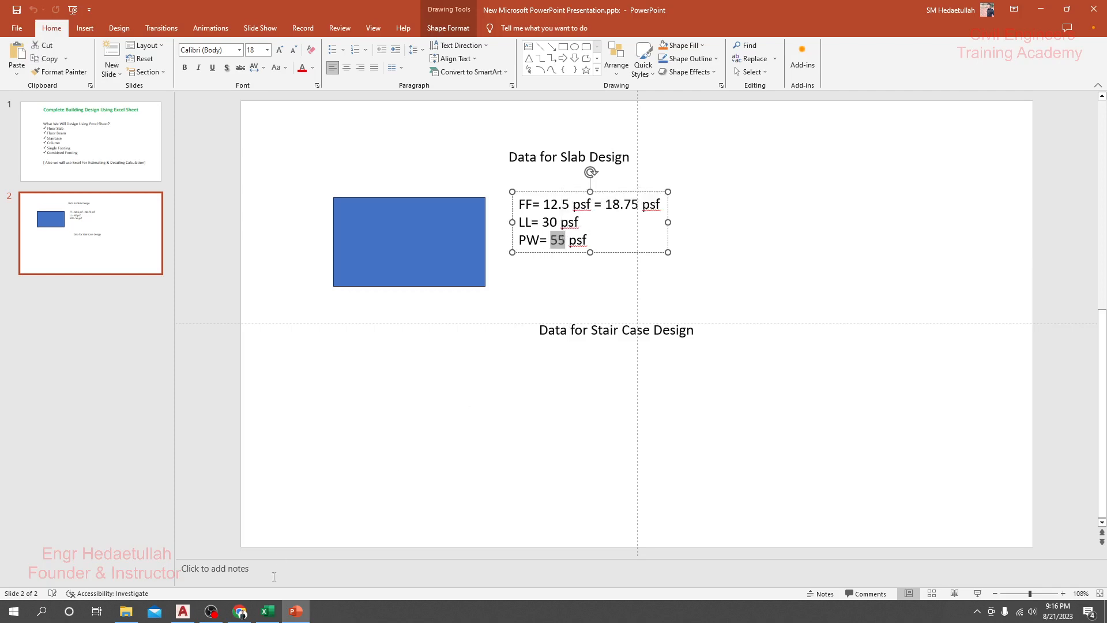
Step: Switch to AutoCAD and examine the verandas and adjoining bedrooms in the architectural floor plan
{"action": "left_click", "coordinate": [183, 611]}
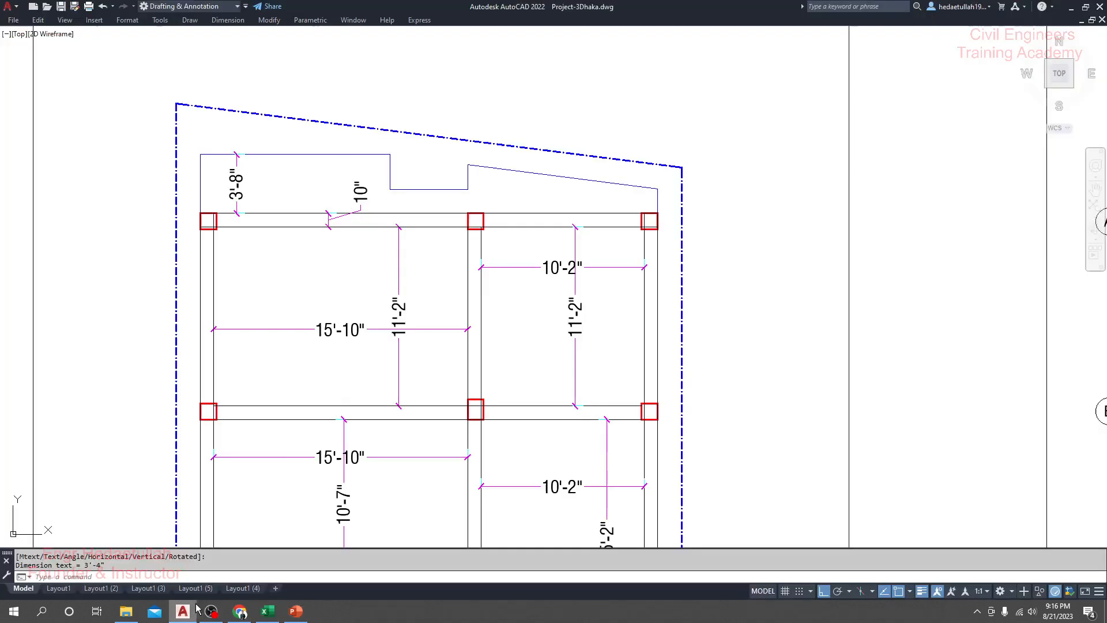
{"action": "scroll", "coordinate": [284, 201], "scroll_direction": "down", "scroll_amount": 6}
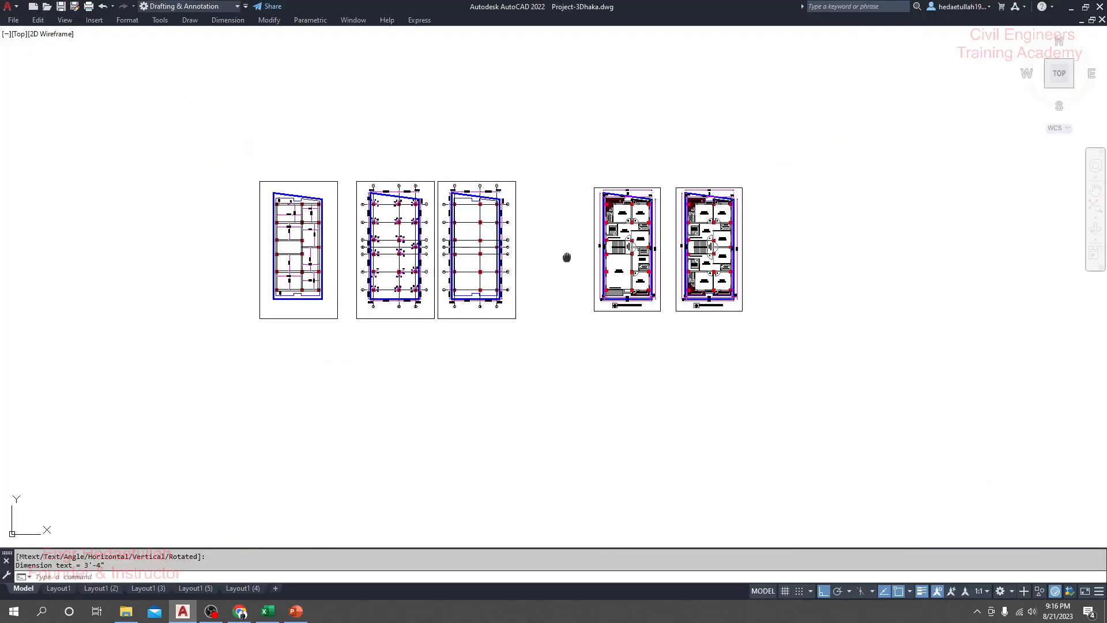
{"action": "scroll", "coordinate": [566, 252], "scroll_direction": "up", "scroll_amount": 6}
{"action": "left_click_drag", "start_coordinate": [561, 240], "coordinate": [291, 233]}
{"action": "scroll", "coordinate": [260, 278], "scroll_direction": "up", "scroll_amount": 4}
{"action": "left_click_drag", "start_coordinate": [268, 327], "coordinate": [287, 322]}
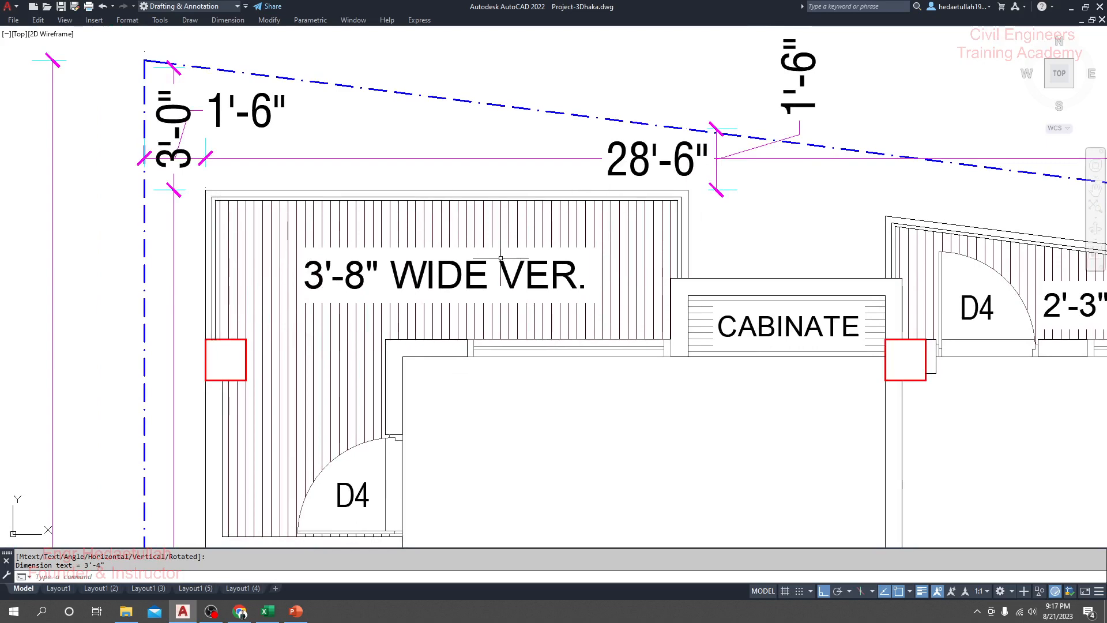
{"action": "scroll", "coordinate": [500, 257], "scroll_direction": "down", "scroll_amount": 4}
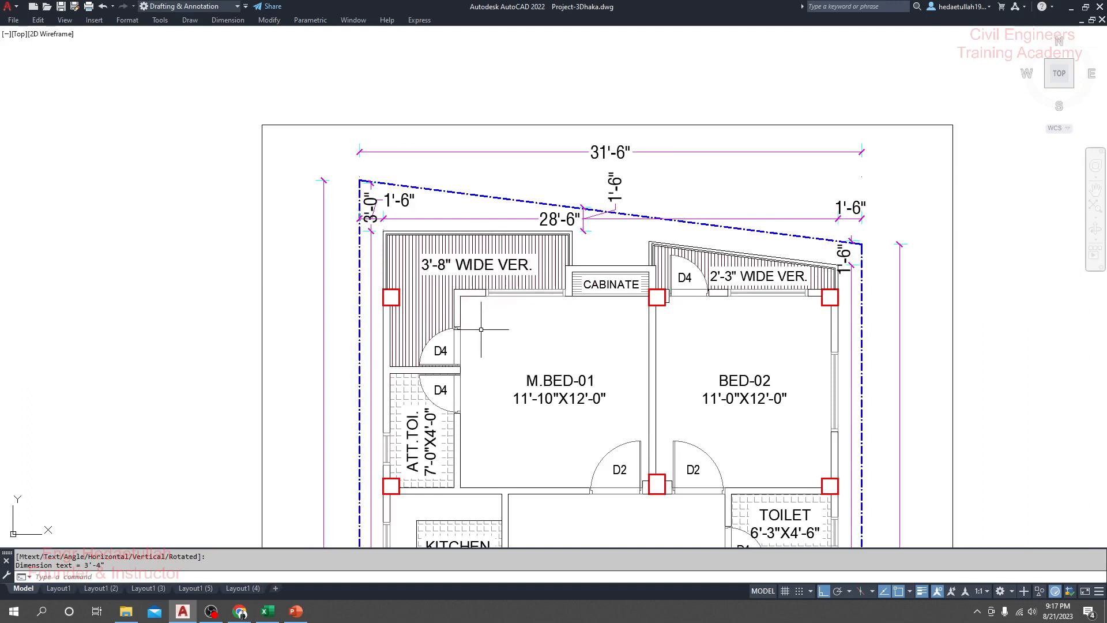
{"action": "left_click_drag", "start_coordinate": [477, 357], "coordinate": [472, 335]}
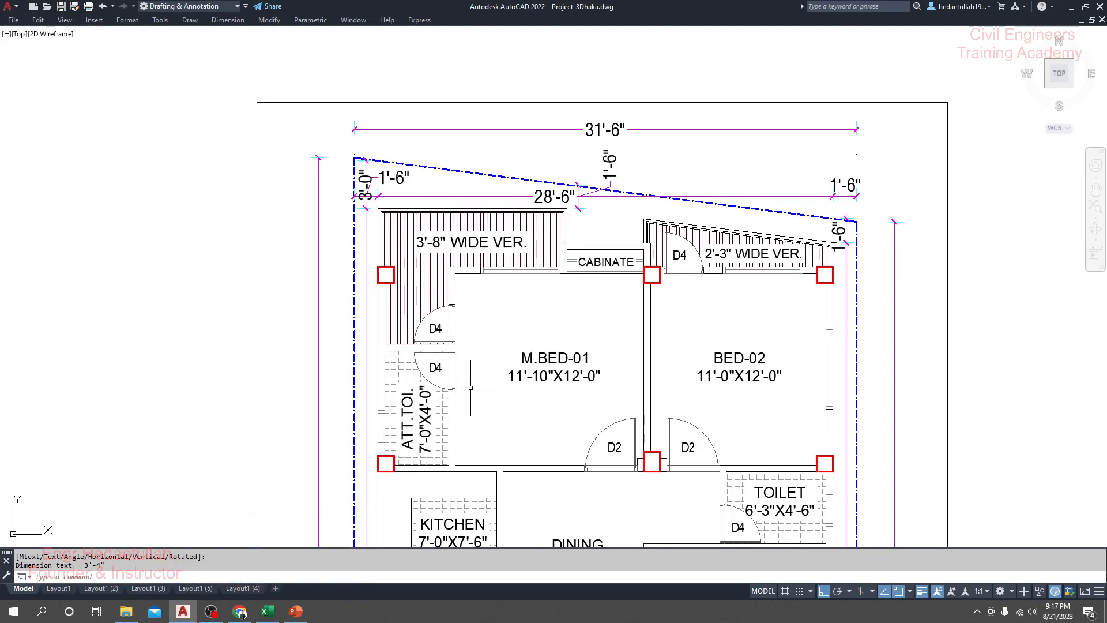
Step: Switch back to the PowerPoint slab design data and check the partition wall and floor finish loads
{"action": "left_click", "coordinate": [267, 611]}
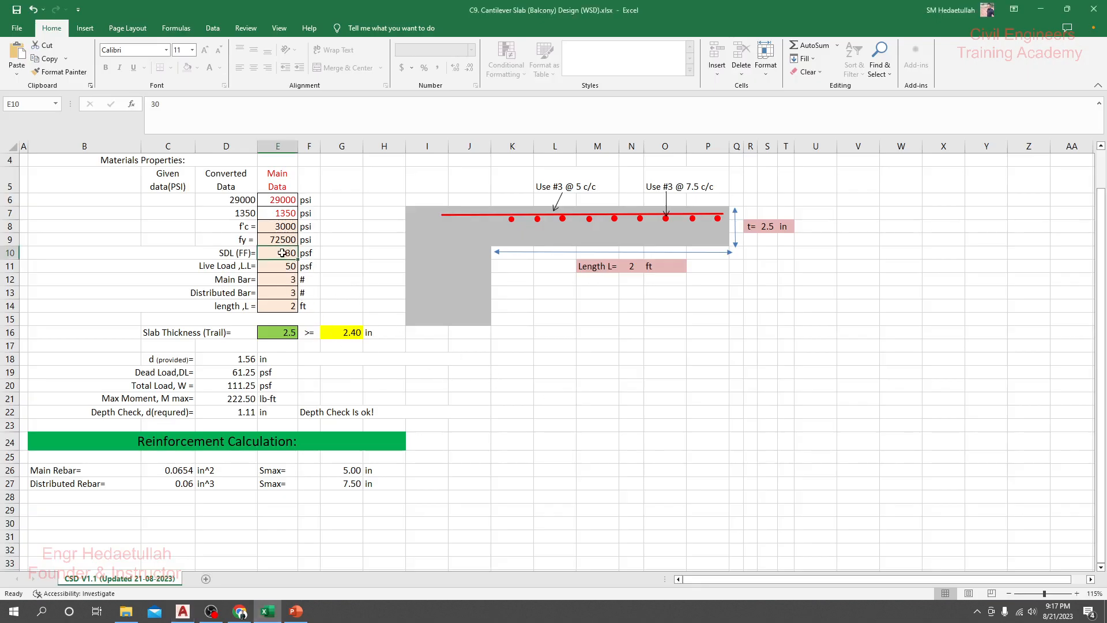
{"action": "left_click", "coordinate": [295, 611]}
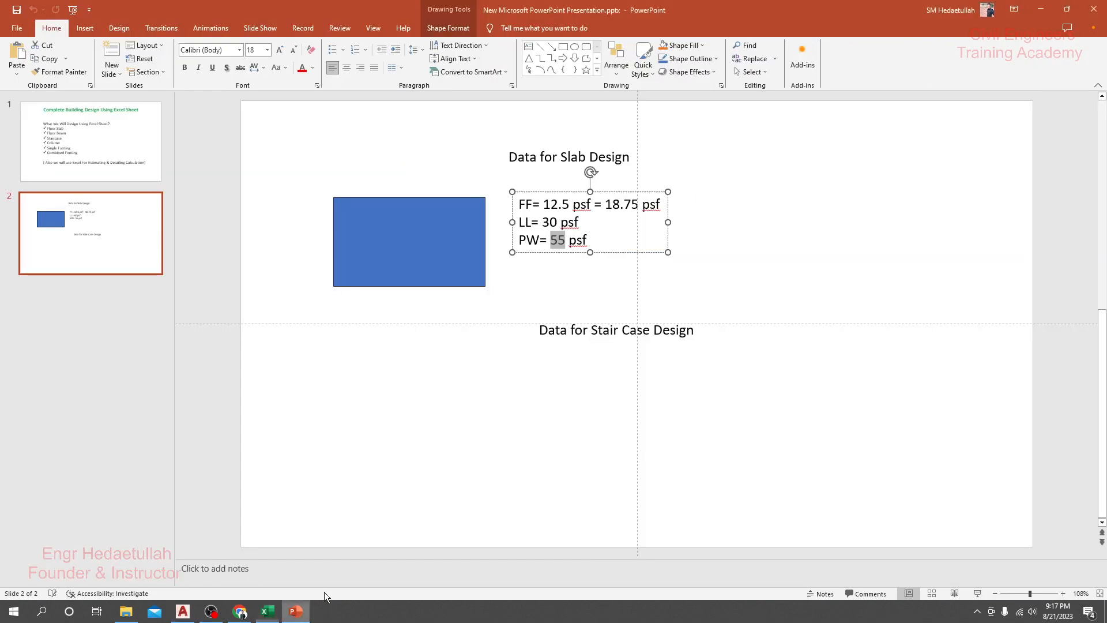
{"action": "left_click", "coordinate": [517, 362]}
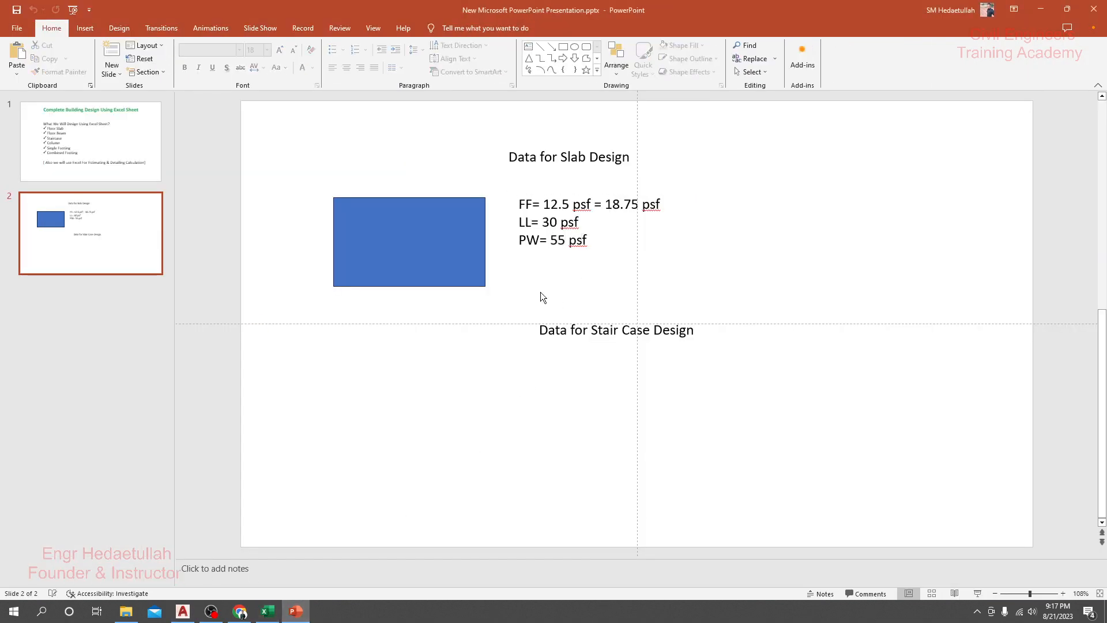
{"action": "double_click", "coordinate": [564, 240]}
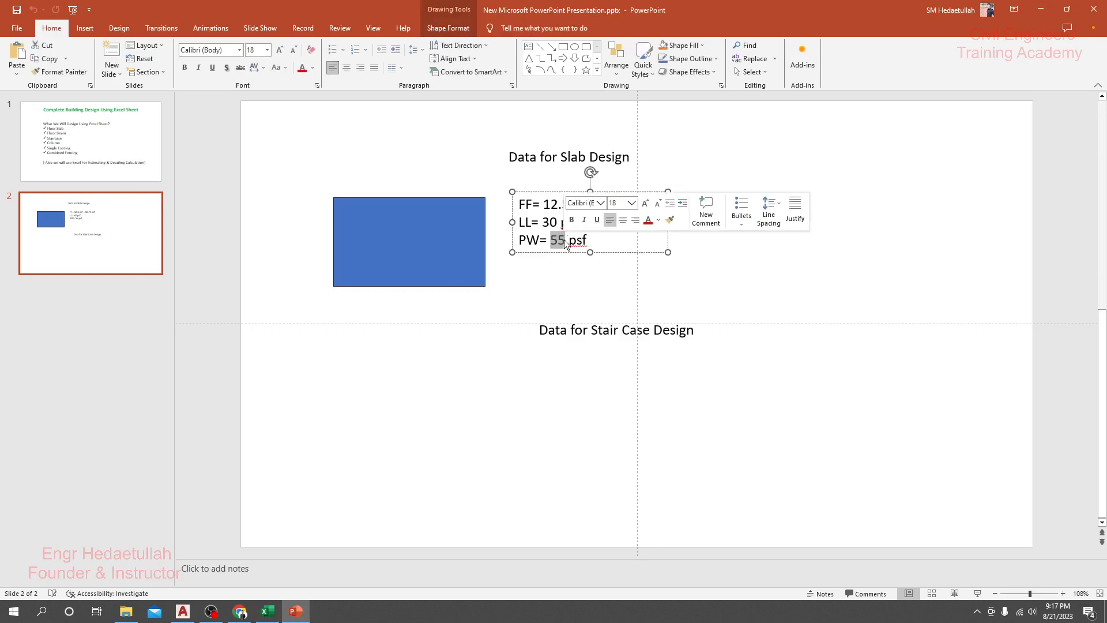
{"action": "left_click", "coordinate": [565, 241]}
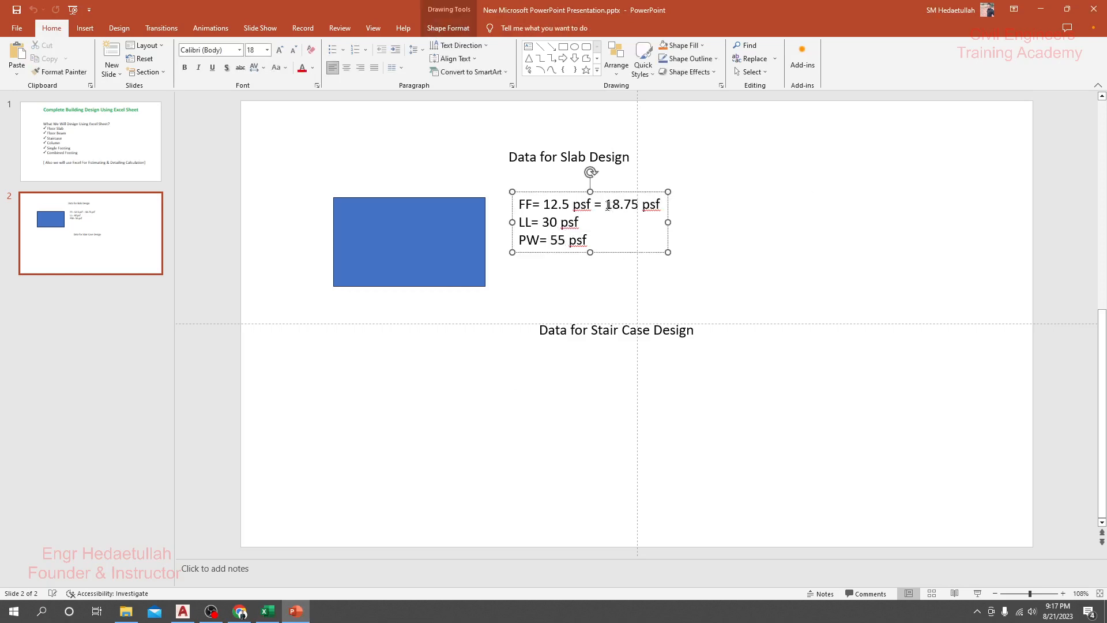
{"action": "left_click_drag", "start_coordinate": [606, 206], "coordinate": [636, 207]}
{"action": "left_click", "coordinate": [566, 286]}
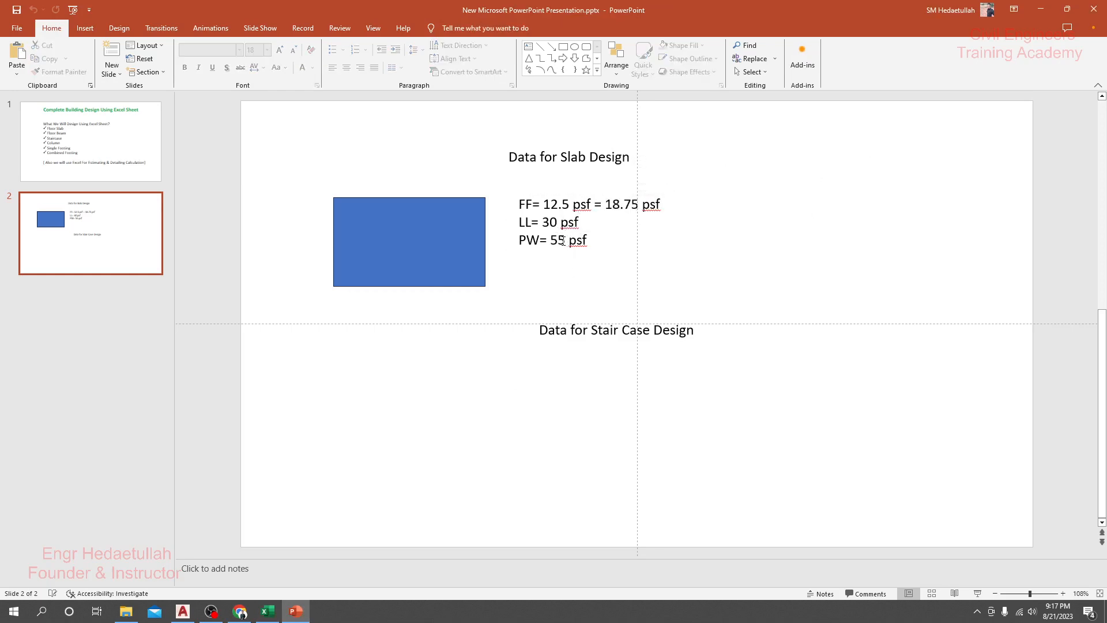
{"action": "double_click", "coordinate": [615, 204]}
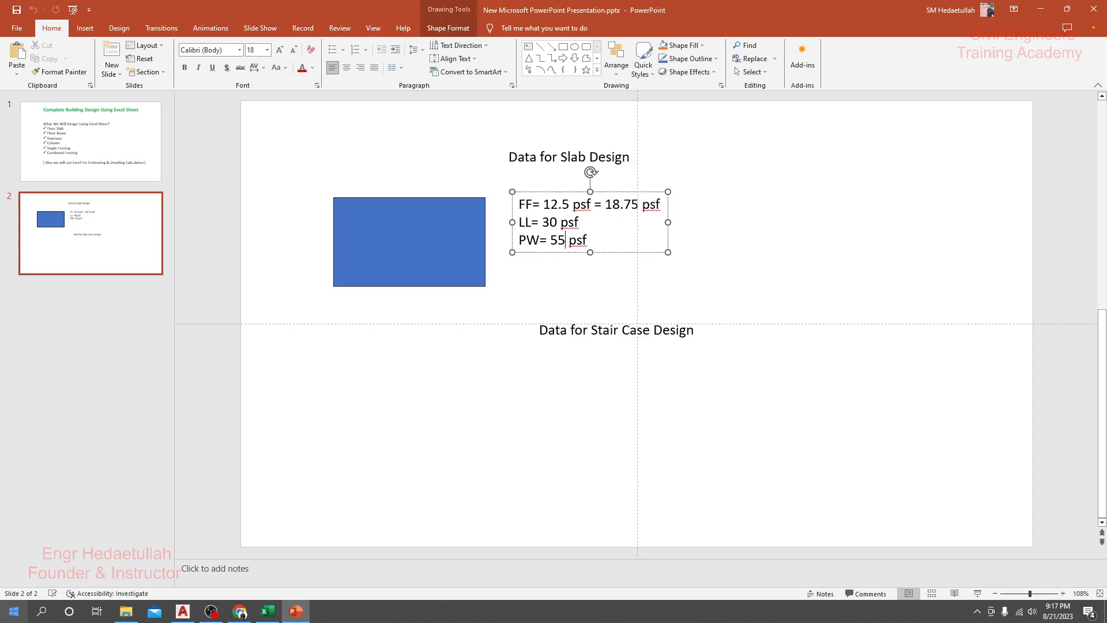
Step: Open Calculator and add the 55 psf partition wall load and the 18.75 psf floor finish load
{"action": "left_click", "coordinate": [14, 611]}
{"action": "scroll", "coordinate": [115, 490], "scroll_direction": "down", "scroll_amount": 2}
{"action": "left_click", "coordinate": [109, 541]}
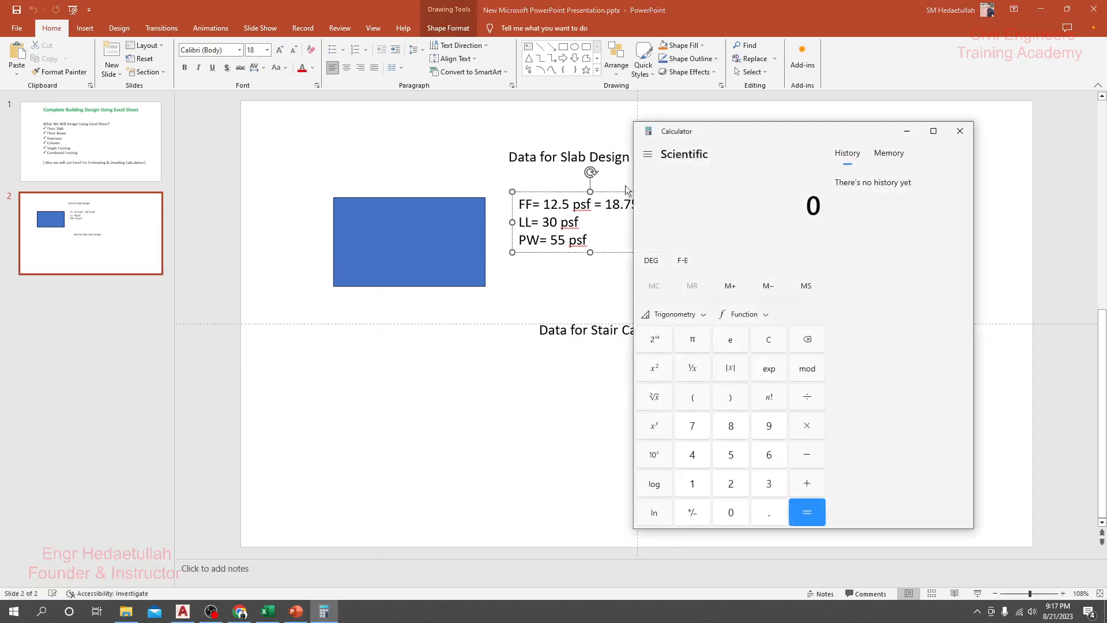
{"action": "left_click_drag", "start_coordinate": [713, 123], "coordinate": [814, 113]}
{"action": "type", "text": "55"}
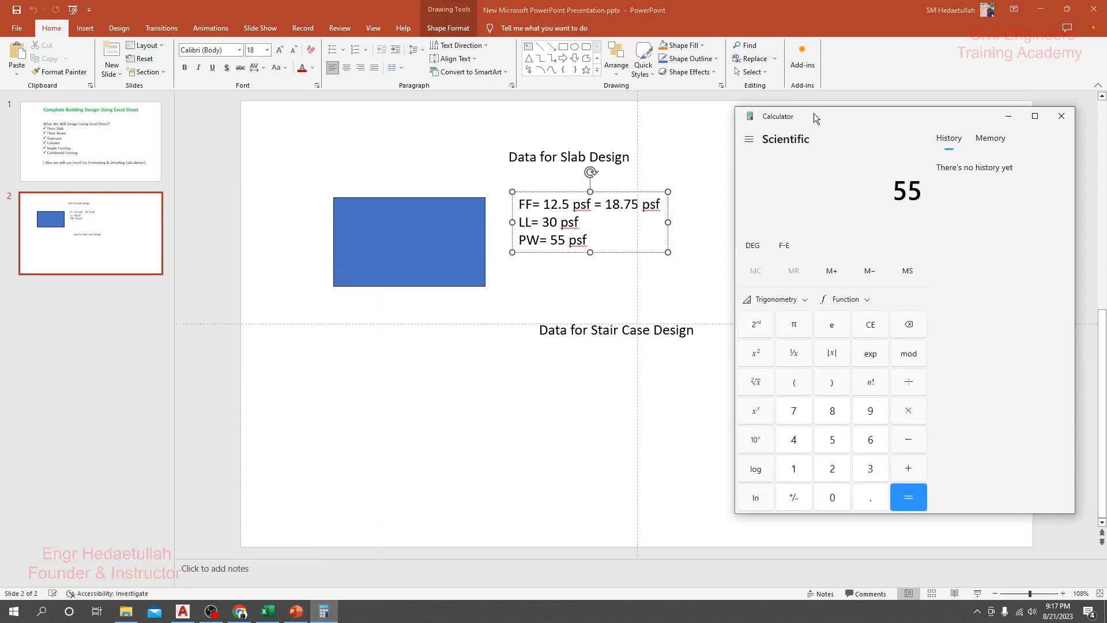
{"action": "key", "text": "plus"}
{"action": "type", "text": "18.75"}
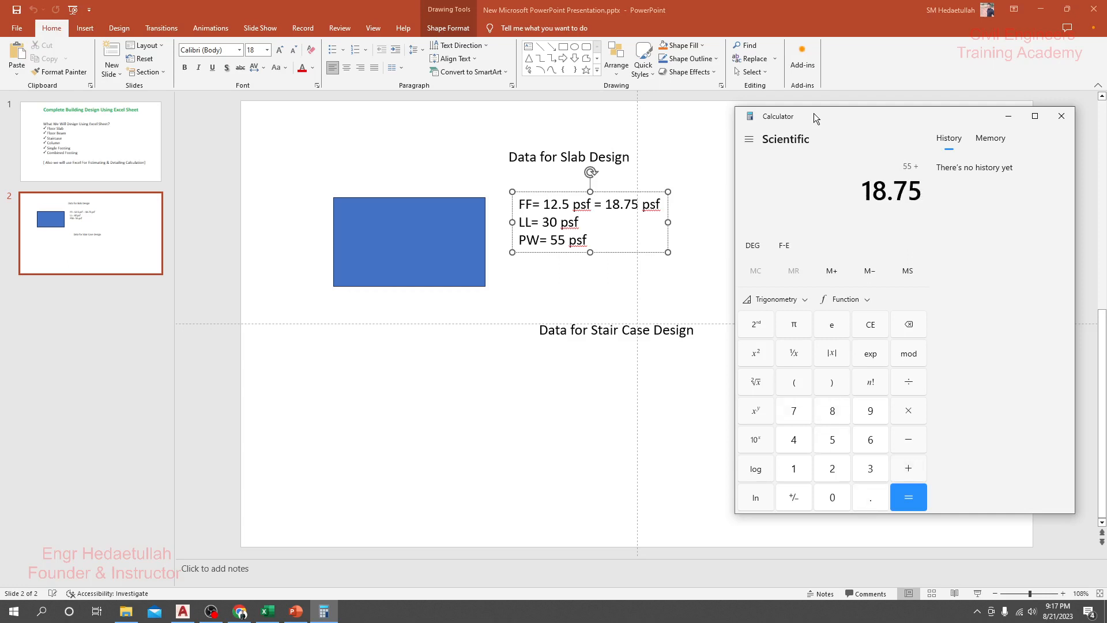
{"action": "key", "text": "Return"}
{"action": "left_click_drag", "start_coordinate": [863, 198], "coordinate": [922, 191]}
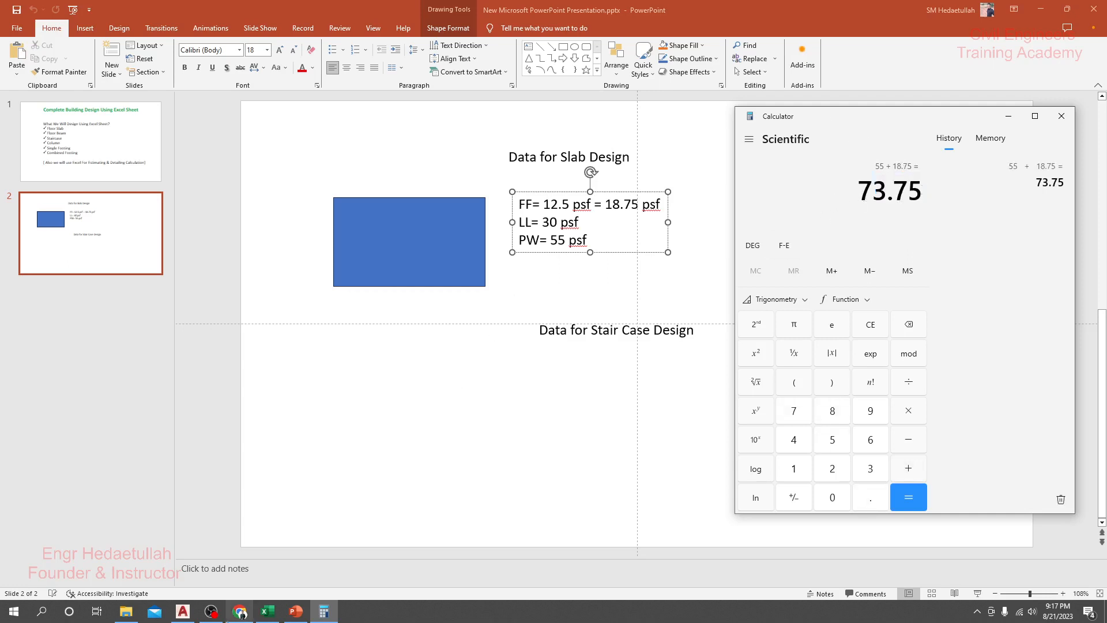
Step: Switch to the Excel cantilever slab sheet and set the SDL (FF) to 70 psf and the live load to 40 psf
{"action": "mouse_move", "coordinate": [296, 614]}
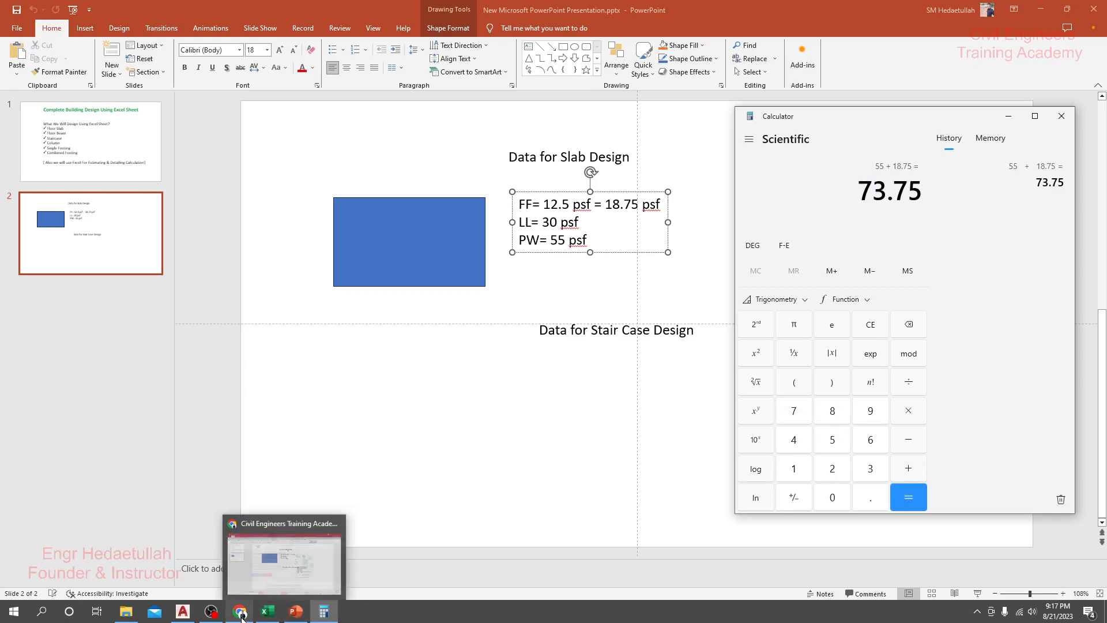
{"action": "left_click", "coordinate": [275, 566]}
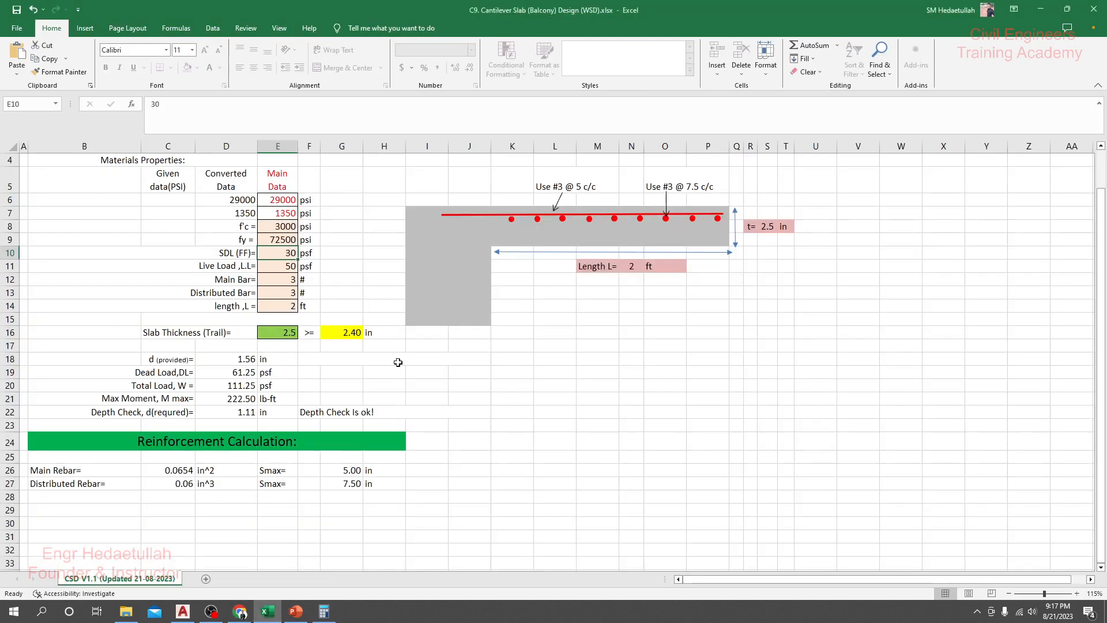
{"action": "left_click", "coordinate": [277, 265]}
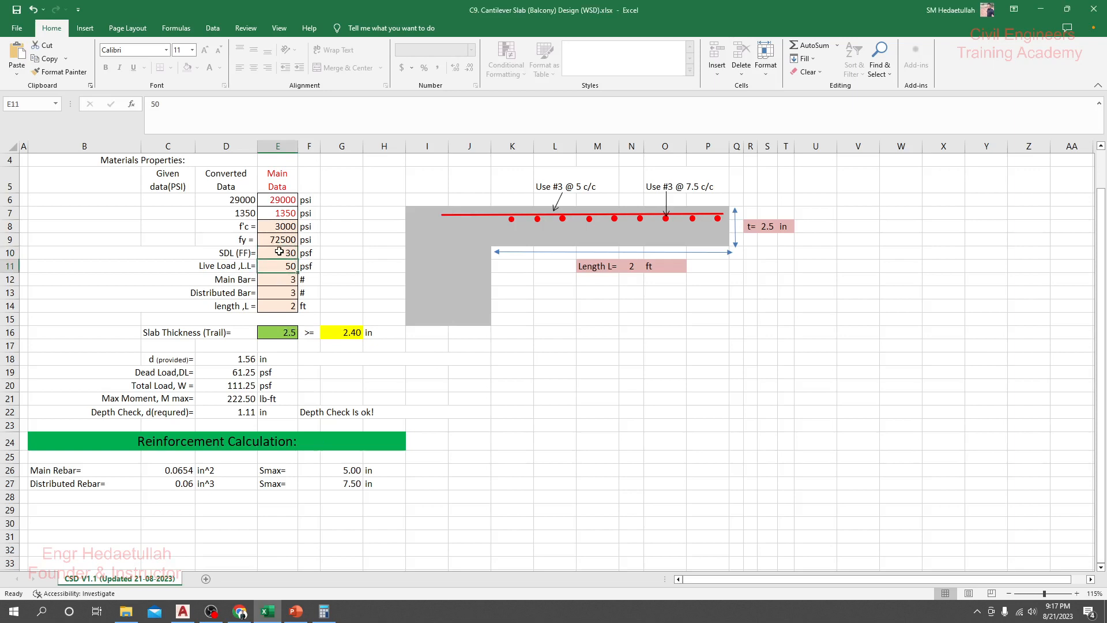
{"action": "left_click", "coordinate": [279, 251]}
{"action": "type", "text": "70"}
{"action": "key", "text": "Return"}
{"action": "type", "text": "40"}
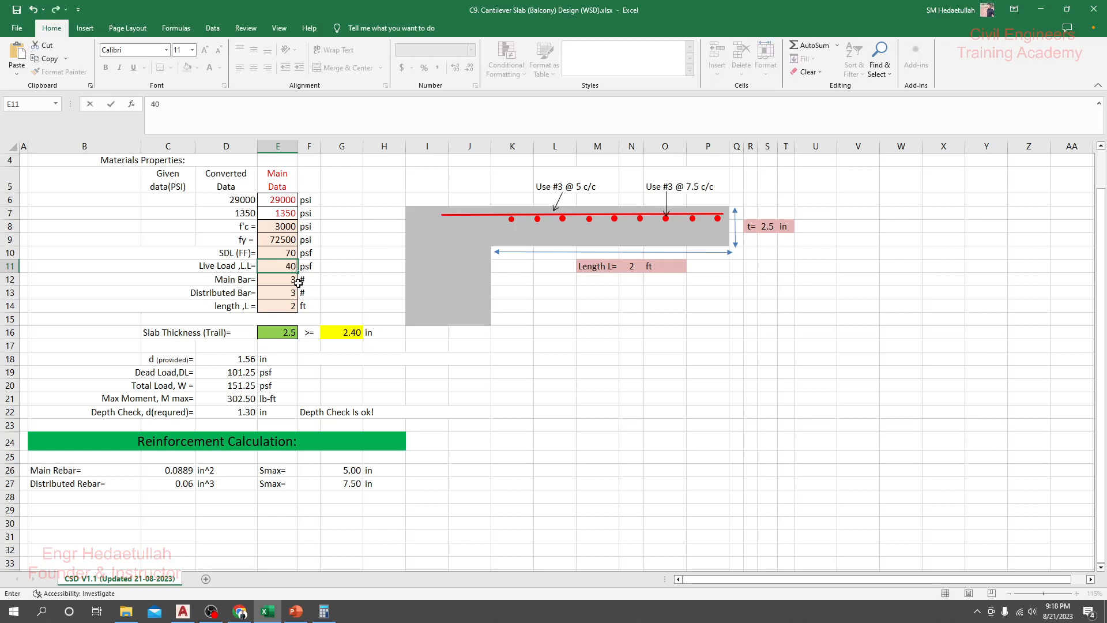
{"action": "key", "text": "Return"}
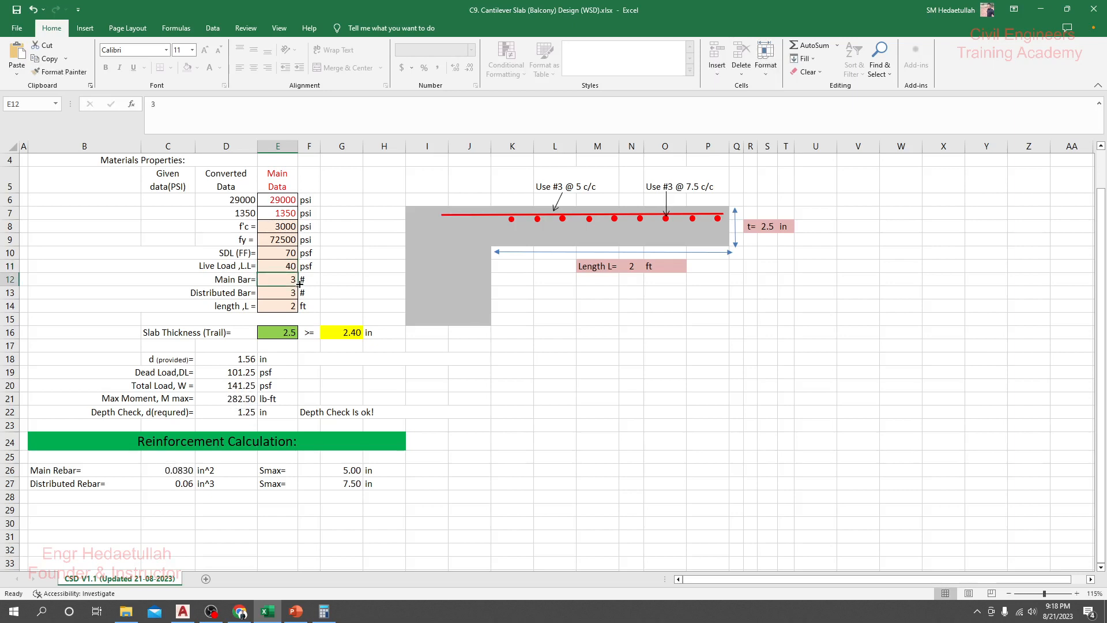
Step: Check the main bar and distributed bar sizes in the Main Data column
{"action": "left_click", "coordinate": [290, 292]}
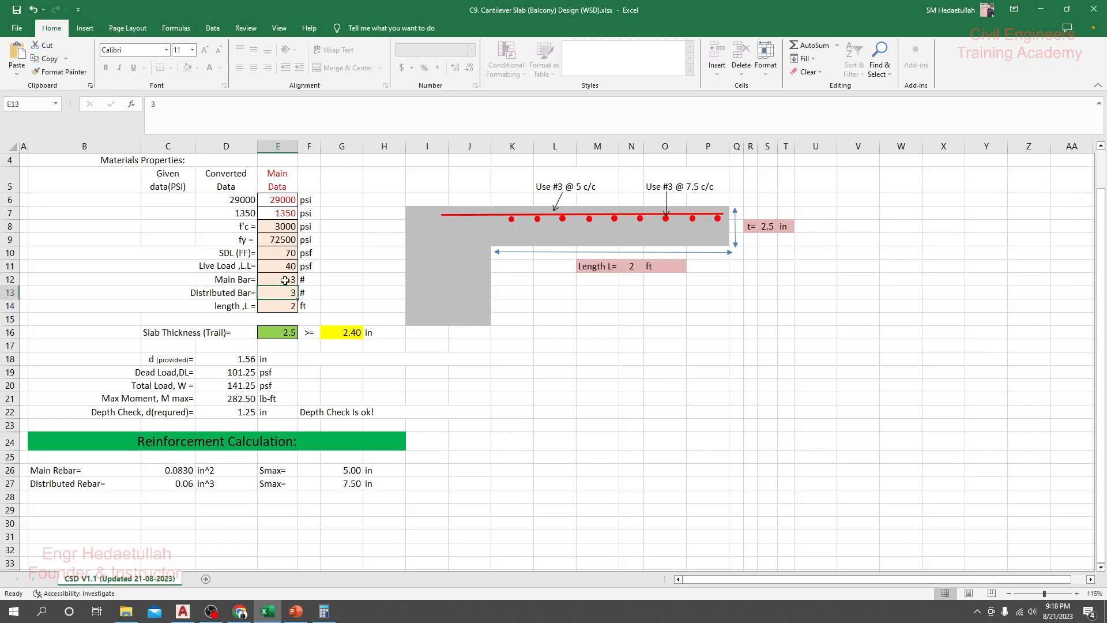
{"action": "left_click", "coordinate": [285, 280]}
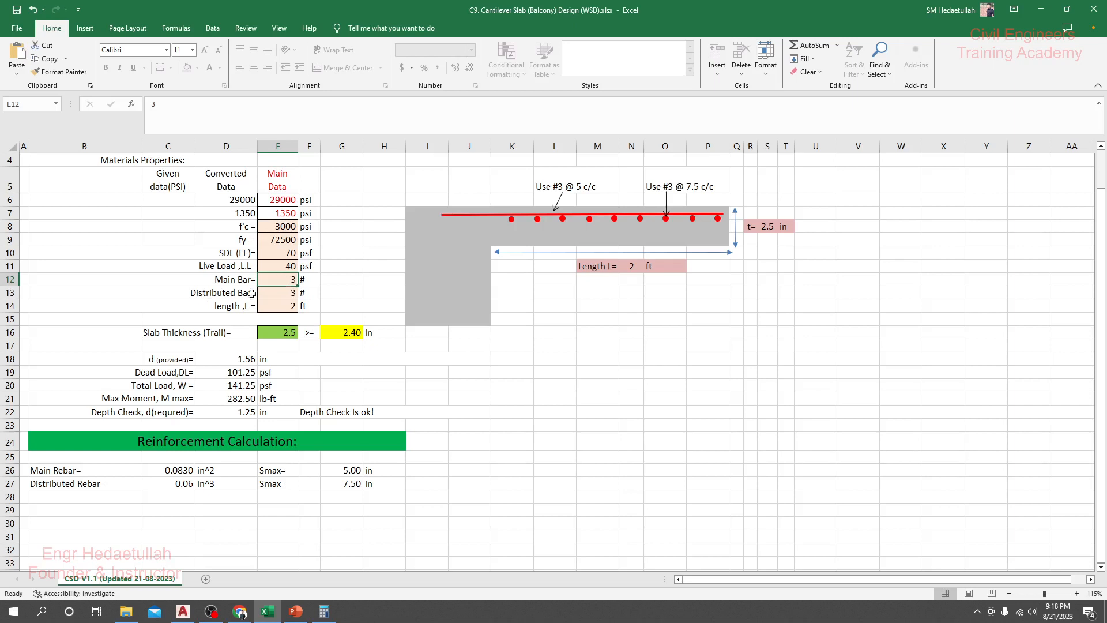
{"action": "left_click", "coordinate": [276, 295]}
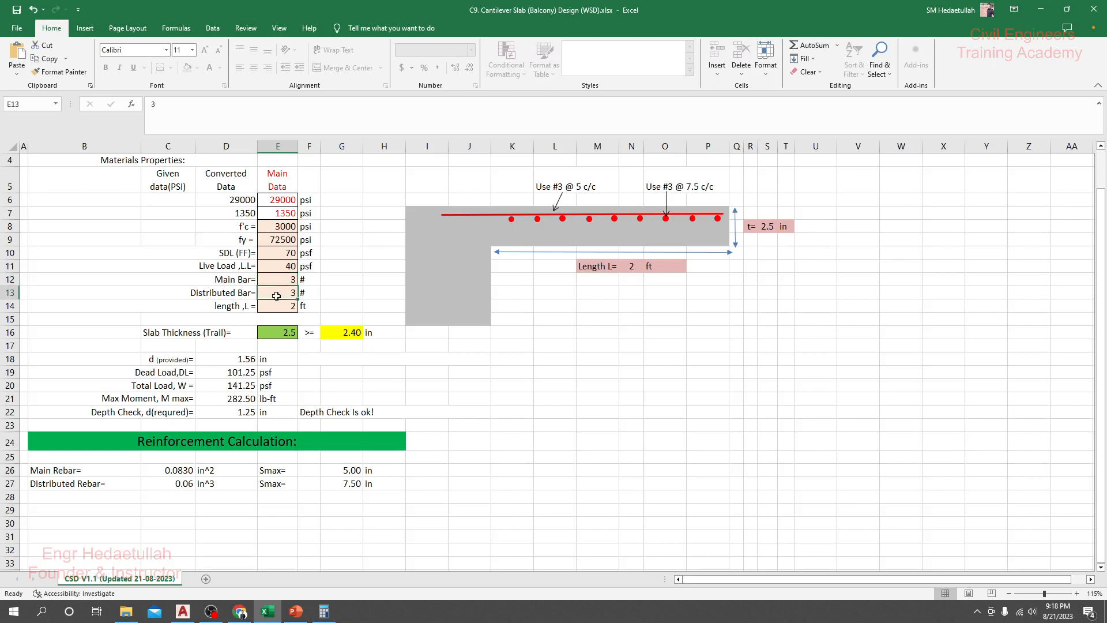
{"action": "left_click", "coordinate": [287, 281]}
{"action": "left_click", "coordinate": [291, 294]}
{"action": "left_click", "coordinate": [285, 277]}
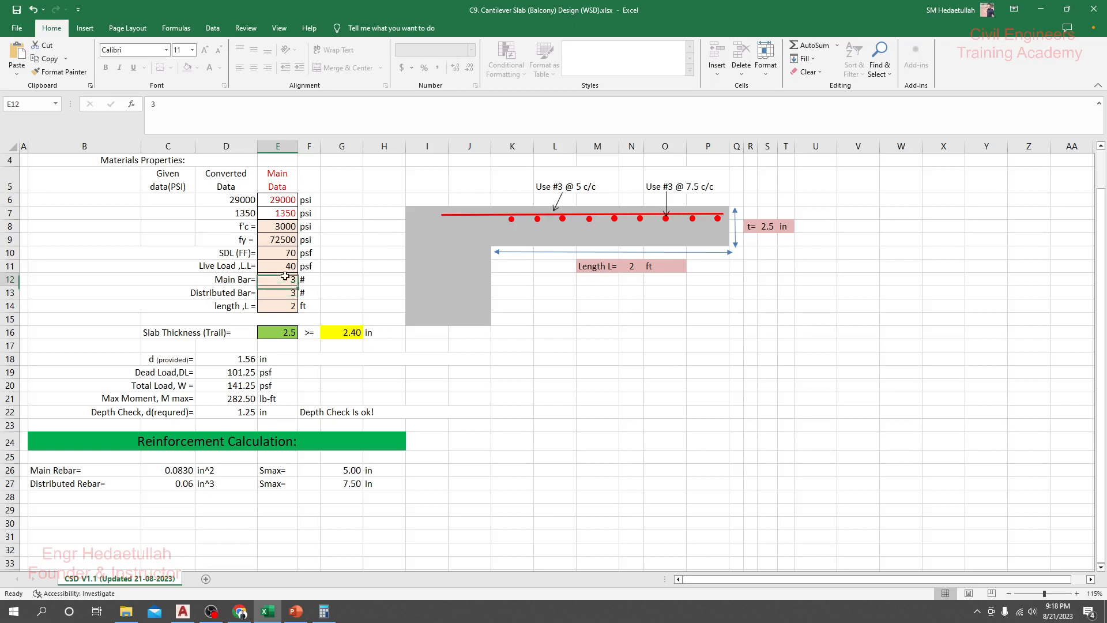
{"action": "left_click", "coordinate": [286, 294]}
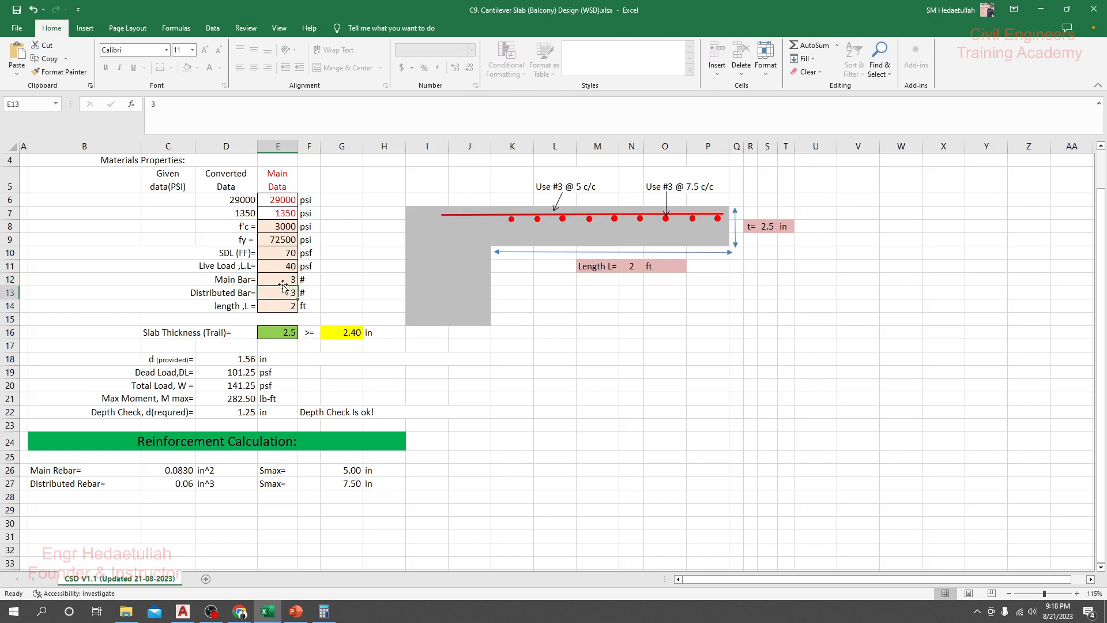
{"action": "left_click", "coordinate": [283, 278]}
{"action": "left_click", "coordinate": [287, 292]}
{"action": "left_click", "coordinate": [288, 280]}
{"action": "left_click", "coordinate": [289, 292]}
Step: Set both the main bar and the distributed bar size to 3.15 in the Main Data column
{"action": "left_click", "coordinate": [282, 279]}
{"action": "type", "text": "3"}
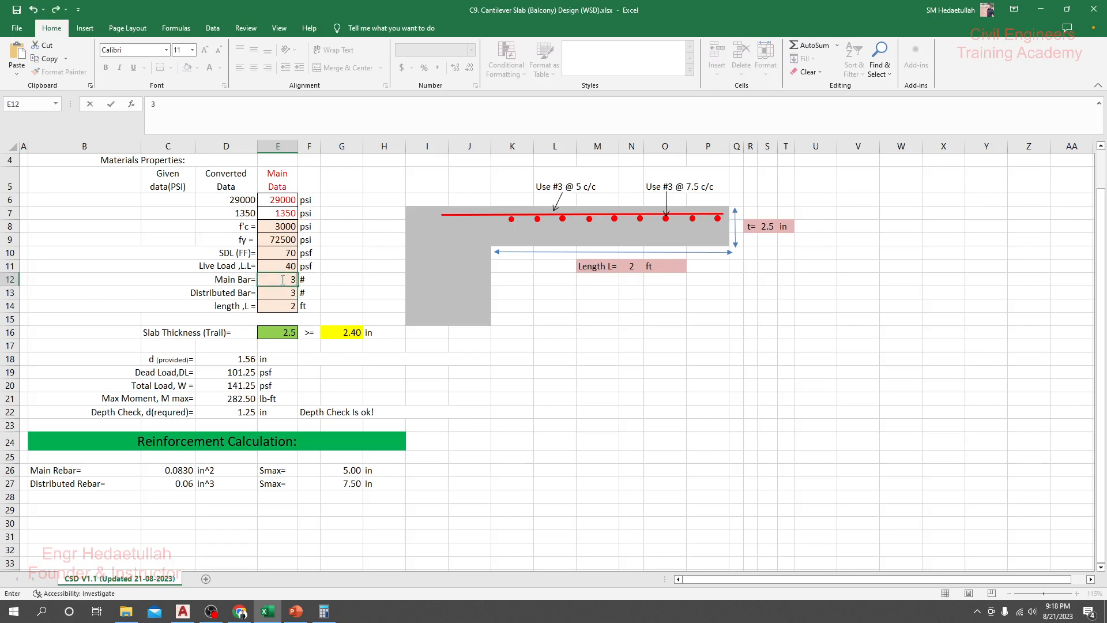
{"action": "type", "text": ".15"}
{"action": "key", "text": "Return"}
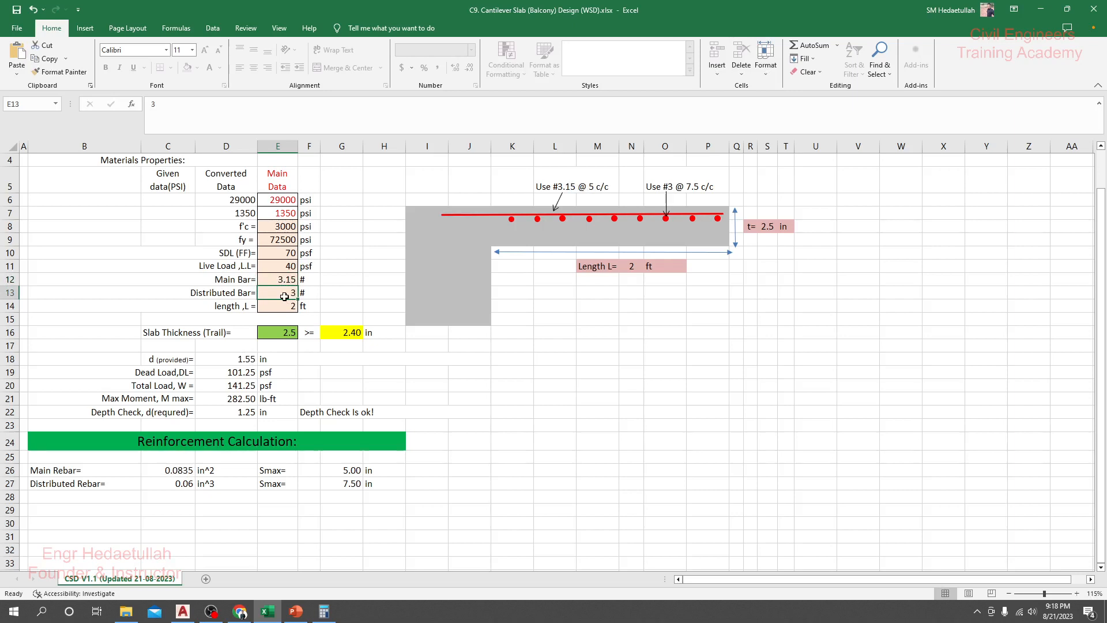
{"action": "type", "text": "1.35"}
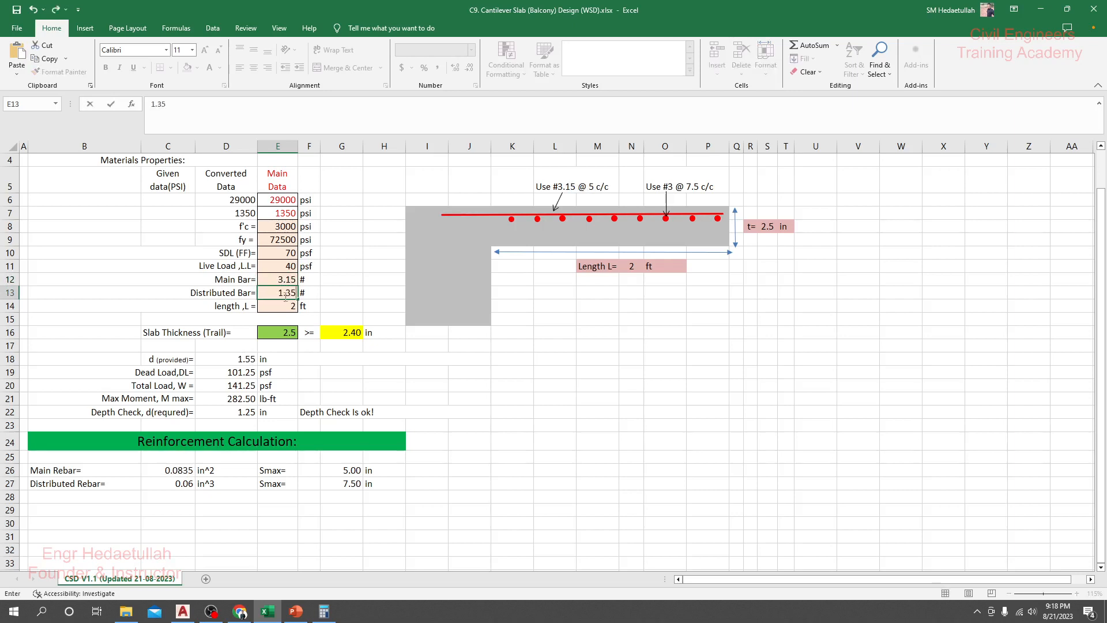
{"action": "key", "text": "BackSpace"}
{"action": "key", "text": "BackSpace"}
{"action": "key", "text": "BackSpace"}
{"action": "key", "text": "BackSpace"}
{"action": "type", "text": "3.15"}
{"action": "key", "text": "Return"}
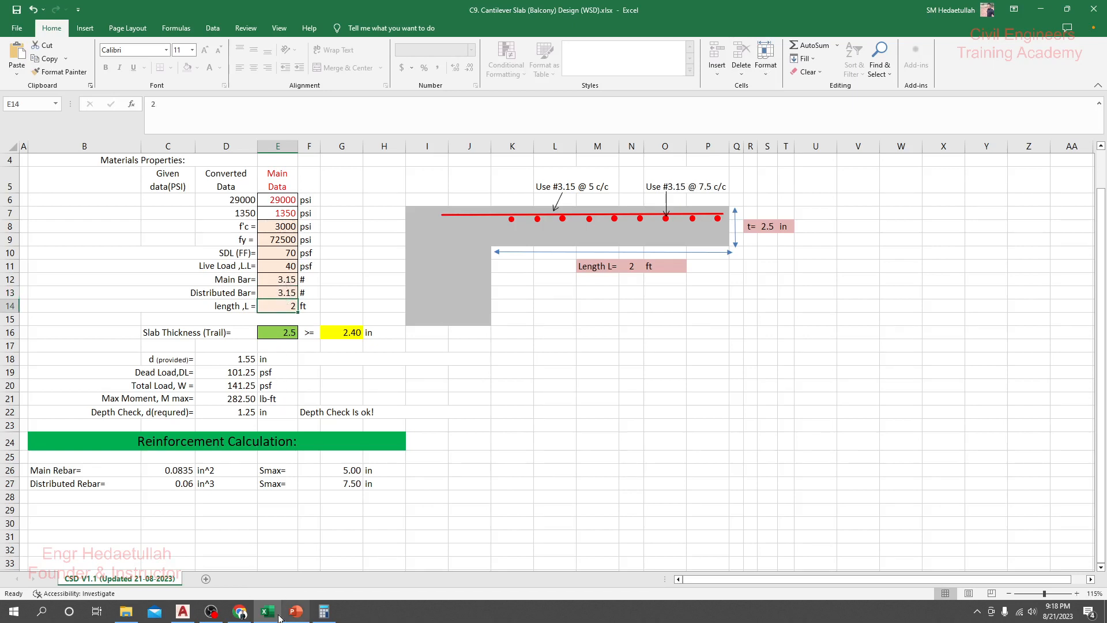
Step: Switch to the AutoCAD floor plan and check the width of the veranda beside M.BED-01
{"action": "left_click", "coordinate": [183, 611]}
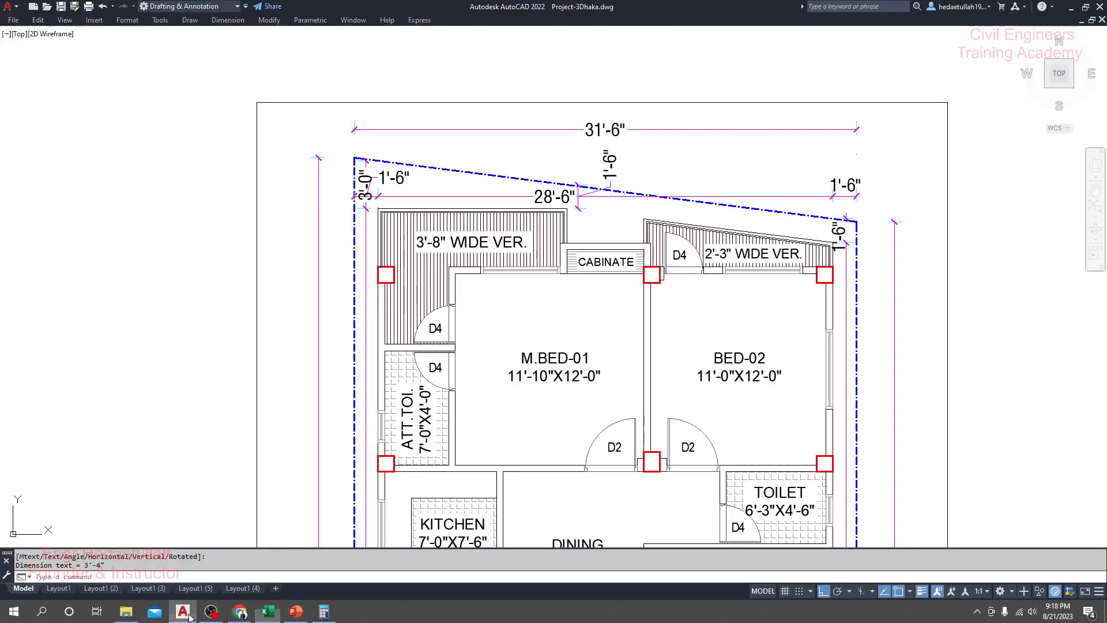
{"action": "scroll", "coordinate": [417, 276], "scroll_direction": "down", "scroll_amount": 3}
{"action": "scroll", "coordinate": [416, 276], "scroll_direction": "down", "scroll_amount": 2}
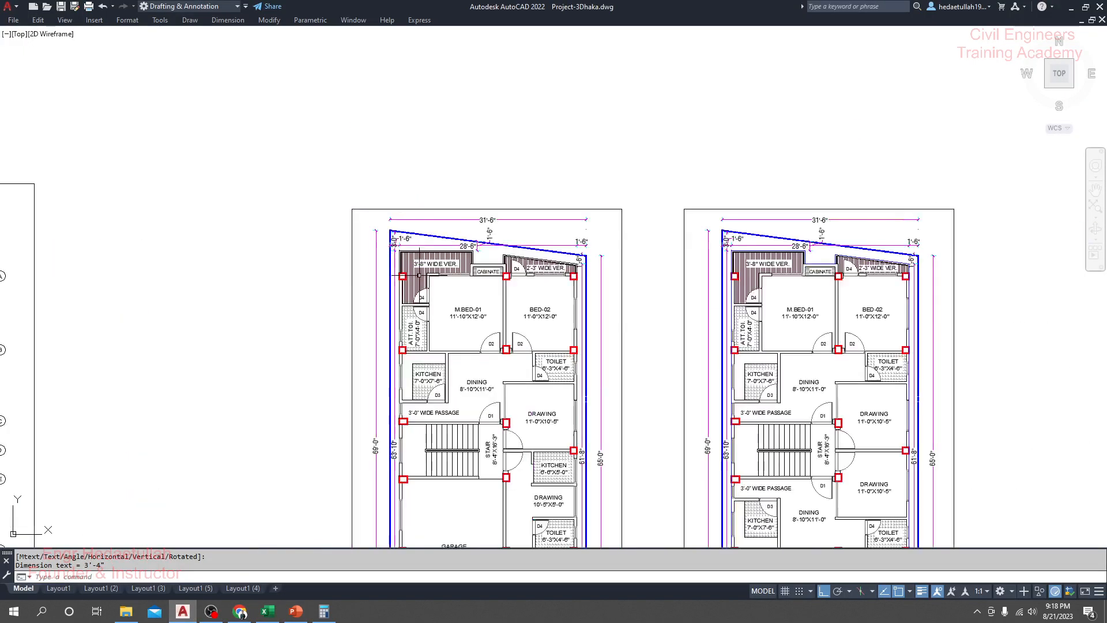
{"action": "scroll", "coordinate": [416, 275], "scroll_direction": "up", "scroll_amount": 7}
{"action": "scroll", "coordinate": [417, 276], "scroll_direction": "down", "scroll_amount": 3}
Step: Switch to Calculator and divide 8 by 12 to convert the veranda width's inches to feet
{"action": "left_click", "coordinate": [324, 611]}
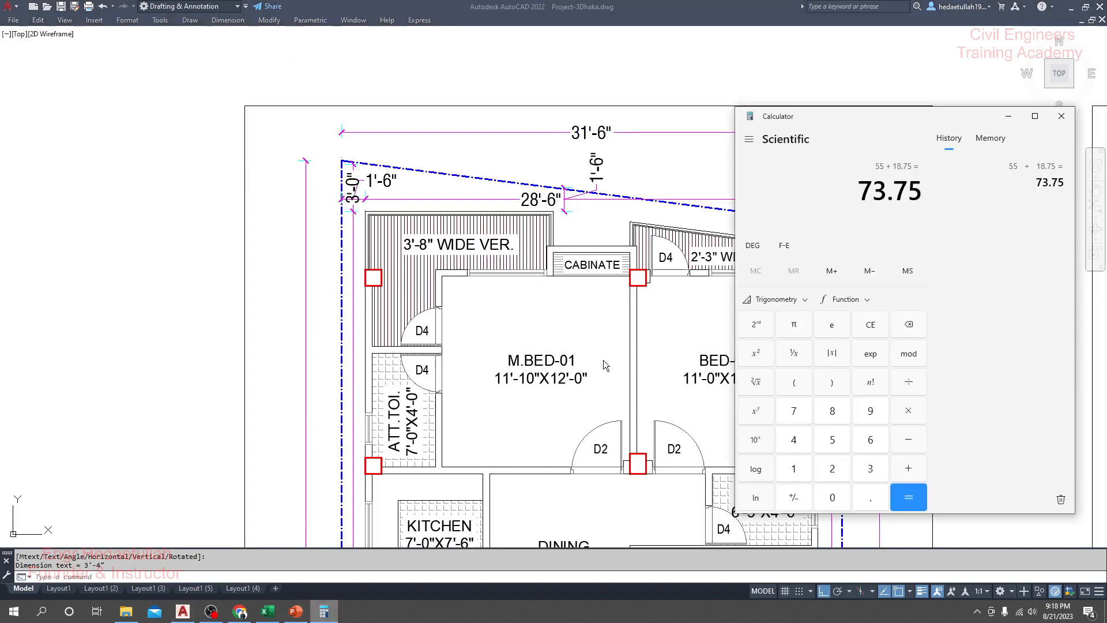
{"action": "type", "text": "8"}
{"action": "type", "text": "/12"}
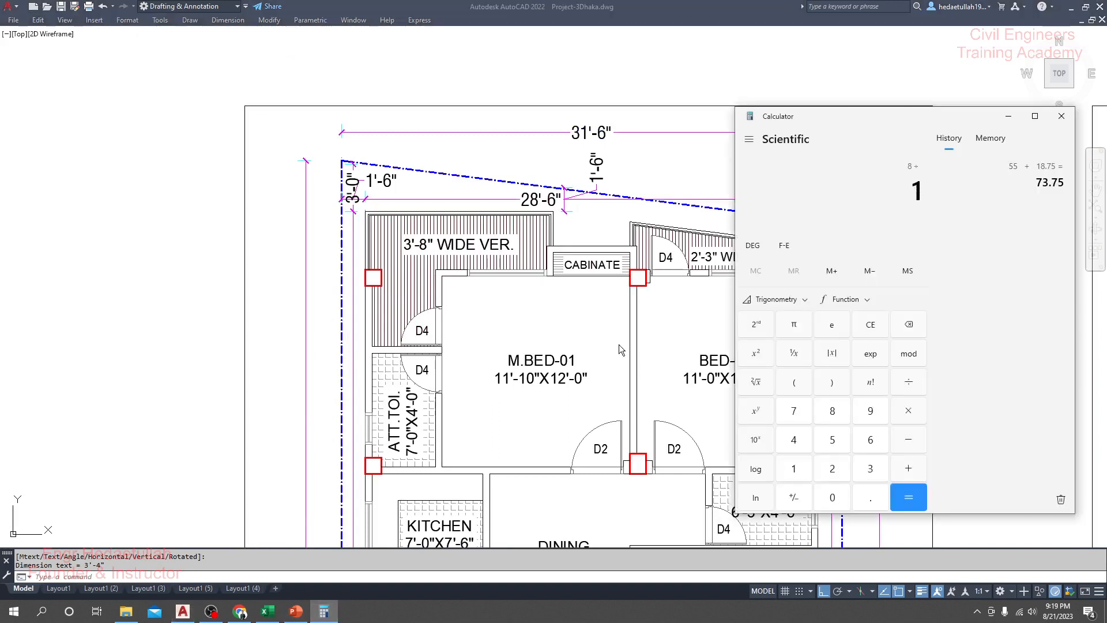
{"action": "key", "text": "Return"}
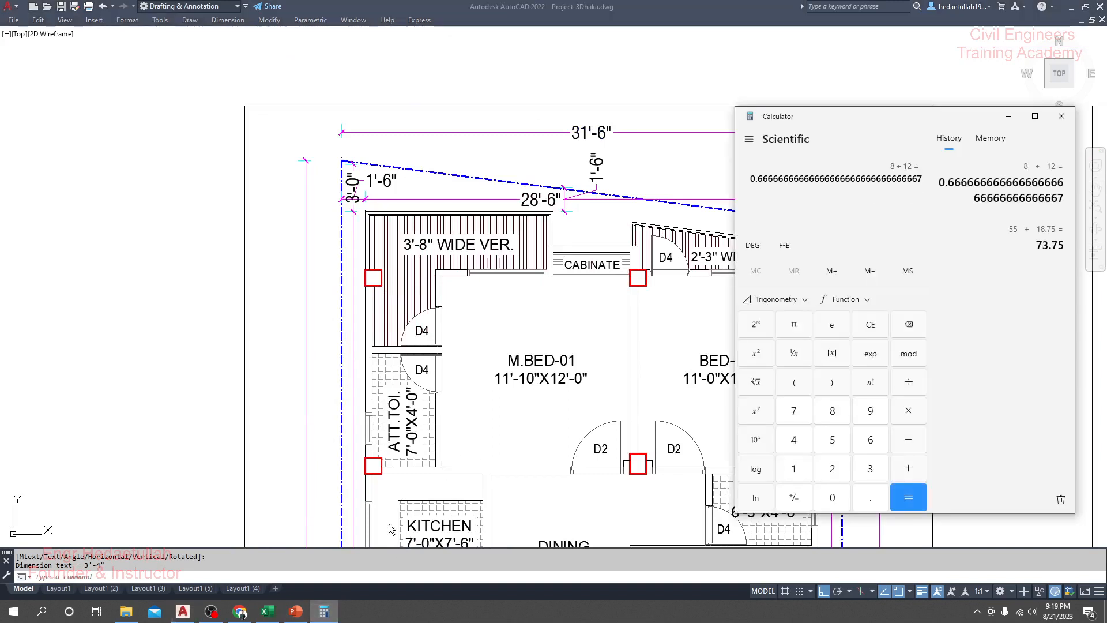
Step: Switch to the Excel cantilever slab sheet and set the length L to 3.667 ft
{"action": "left_click", "coordinate": [278, 616]}
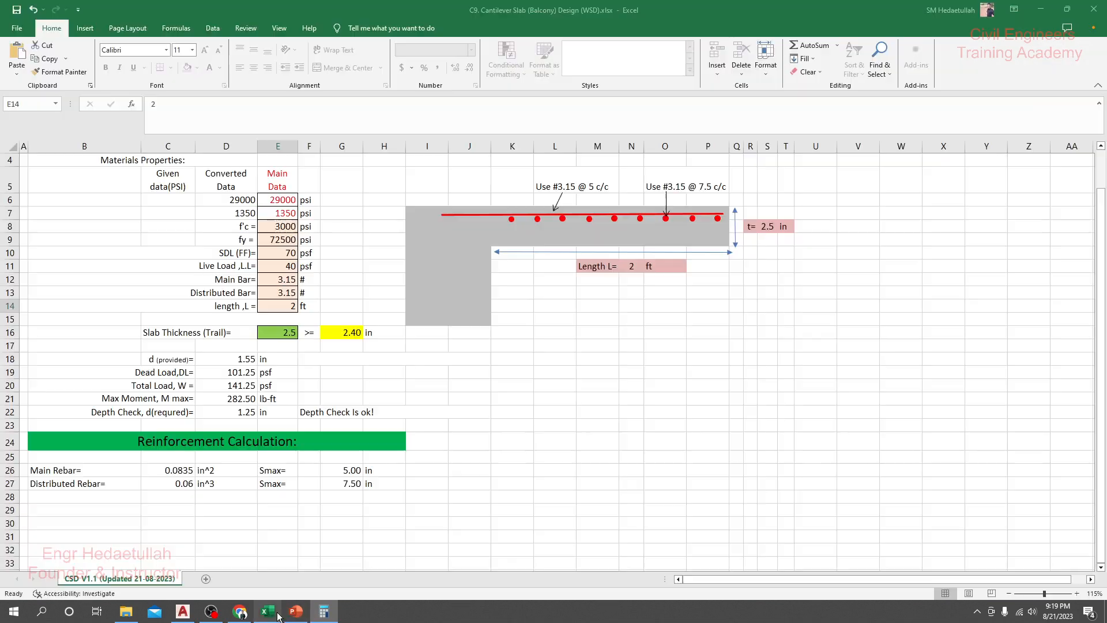
{"action": "type", "text": "3"}
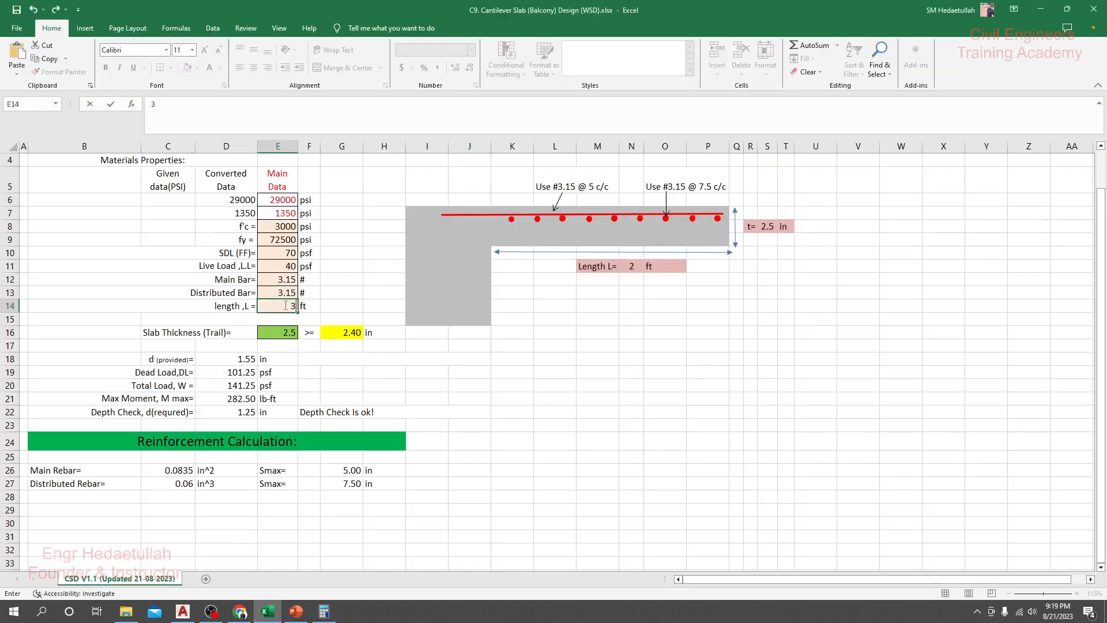
{"action": "type", "text": ".667"}
{"action": "key", "text": "Return"}
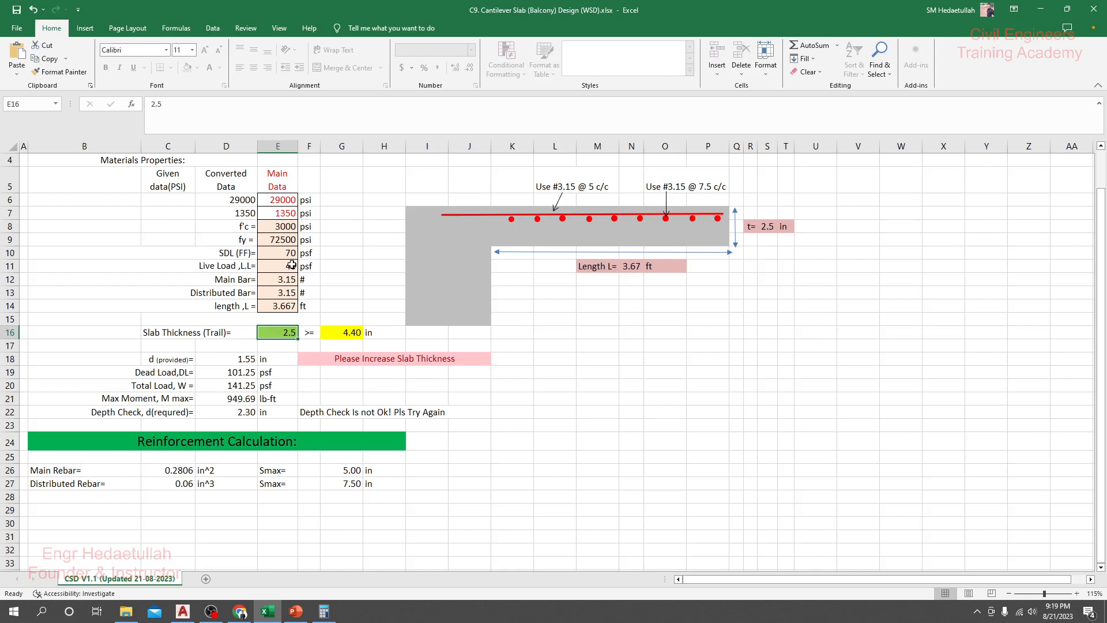
{"action": "scroll", "coordinate": [187, 240], "scroll_direction": "up", "scroll_amount": 1}
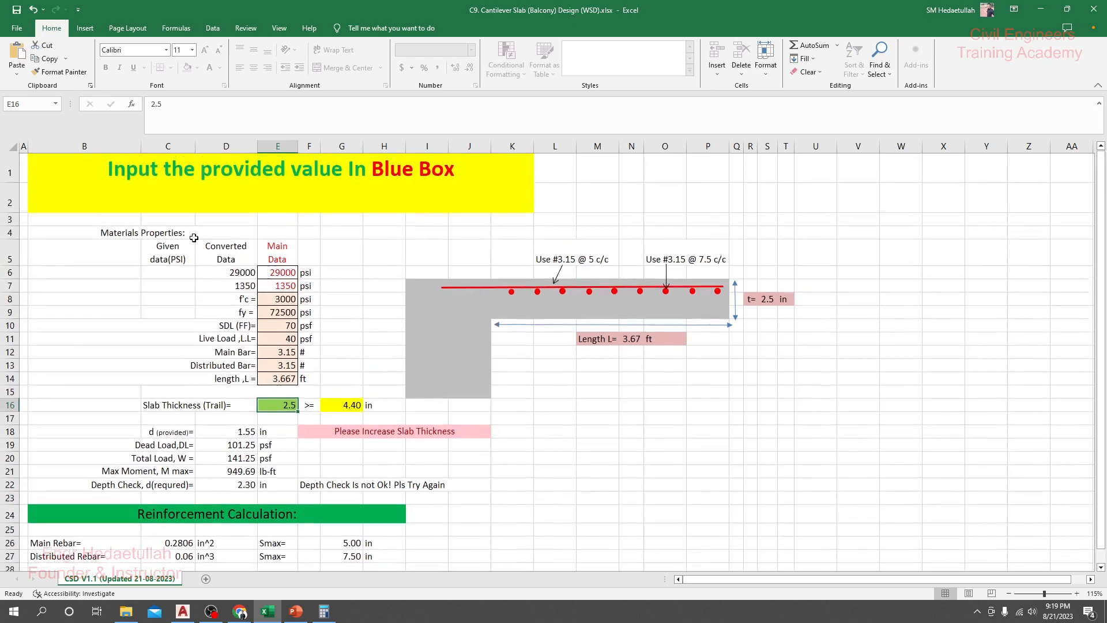
Step: Switch to Chrome and look through the Civil Engineers Training Academy home page, including its featured recorded live courses
{"action": "left_click", "coordinate": [240, 611]}
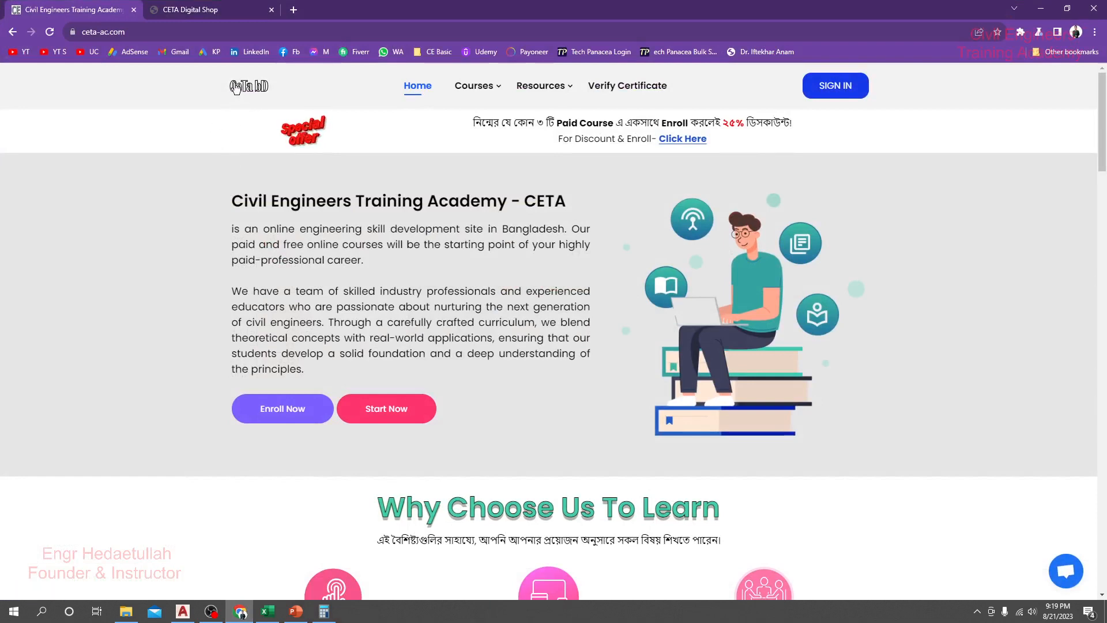
{"action": "left_click_drag", "start_coordinate": [233, 201], "coordinate": [580, 205]}
{"action": "left_click", "coordinate": [572, 205]}
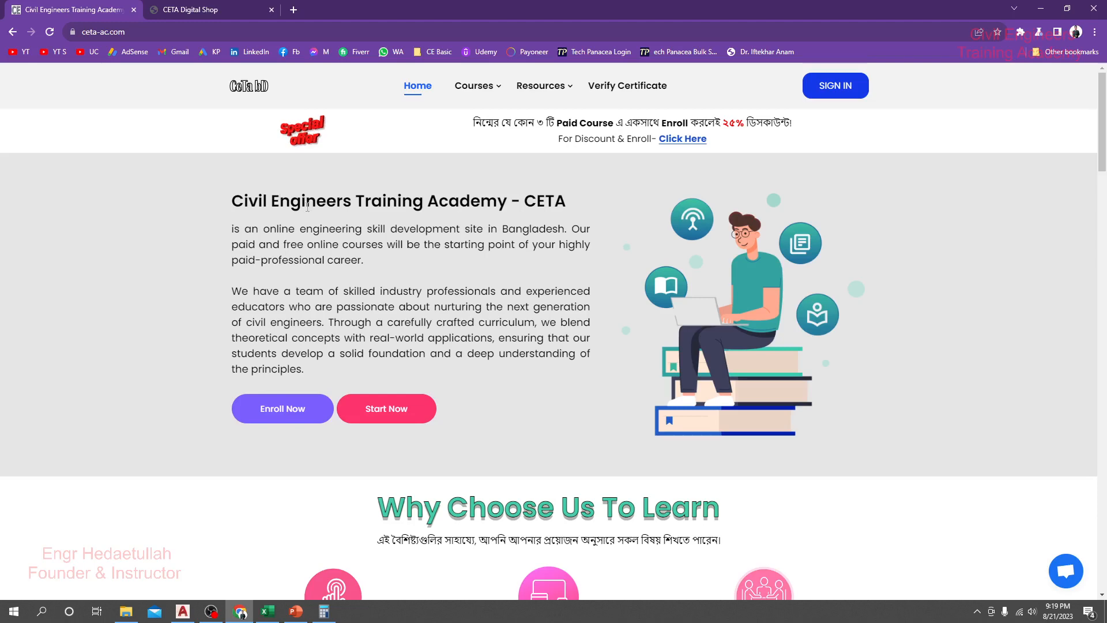
{"action": "scroll", "coordinate": [489, 307], "scroll_direction": "down", "scroll_amount": 4}
{"action": "scroll", "coordinate": [489, 307], "scroll_direction": "down", "scroll_amount": 5}
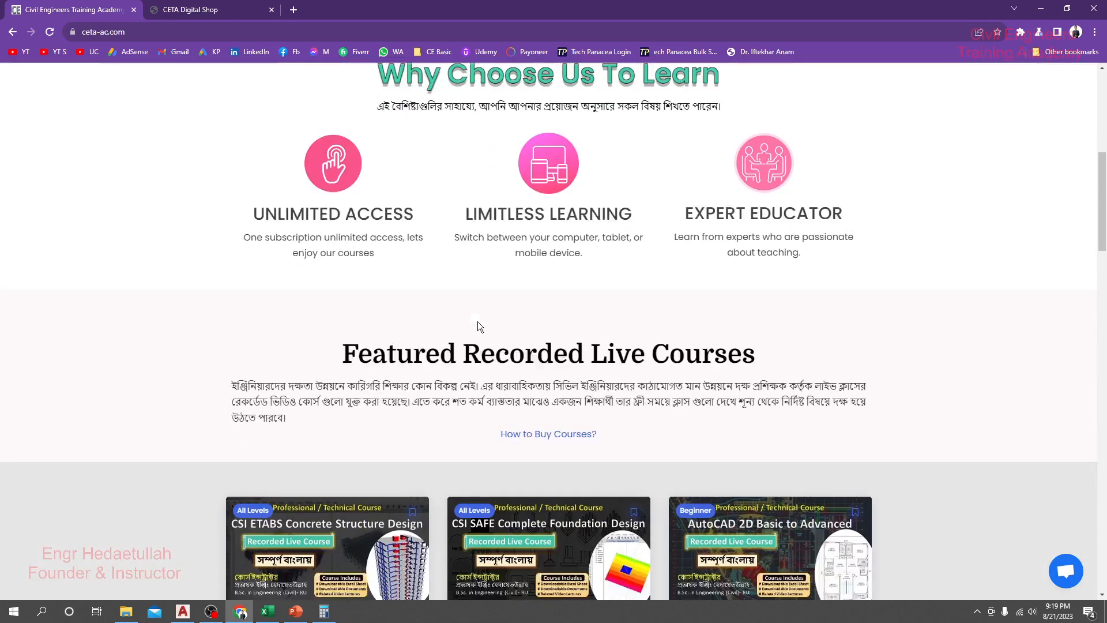
{"action": "scroll", "coordinate": [490, 284], "scroll_direction": "down", "scroll_amount": 6}
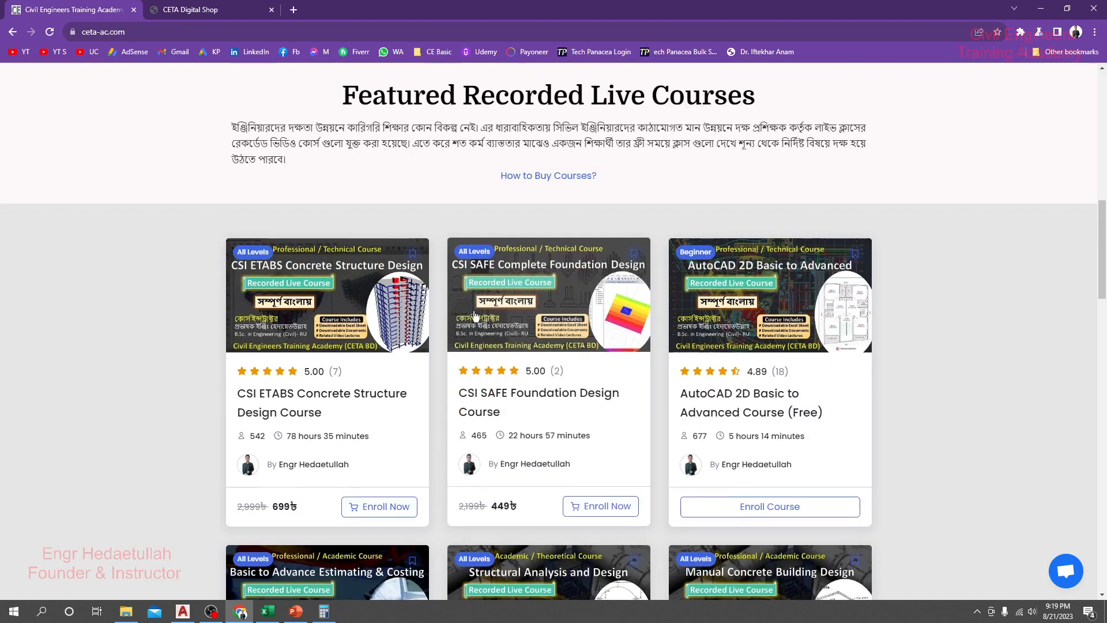
{"action": "scroll", "coordinate": [444, 362], "scroll_direction": "down", "scroll_amount": 1}
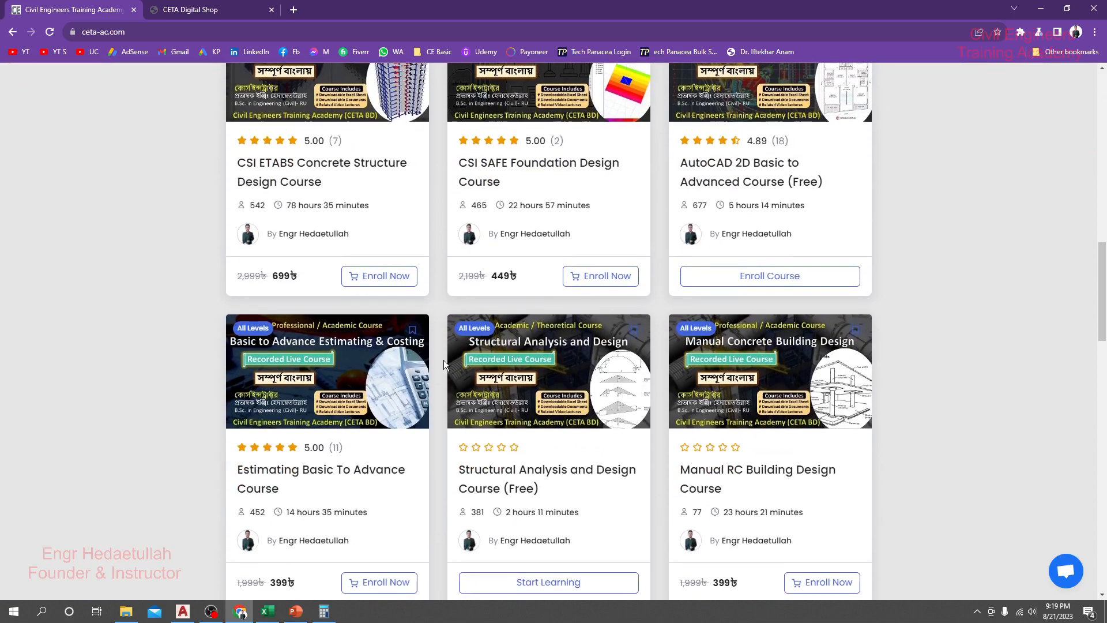
{"action": "scroll", "coordinate": [442, 360], "scroll_direction": "down", "scroll_amount": 4}
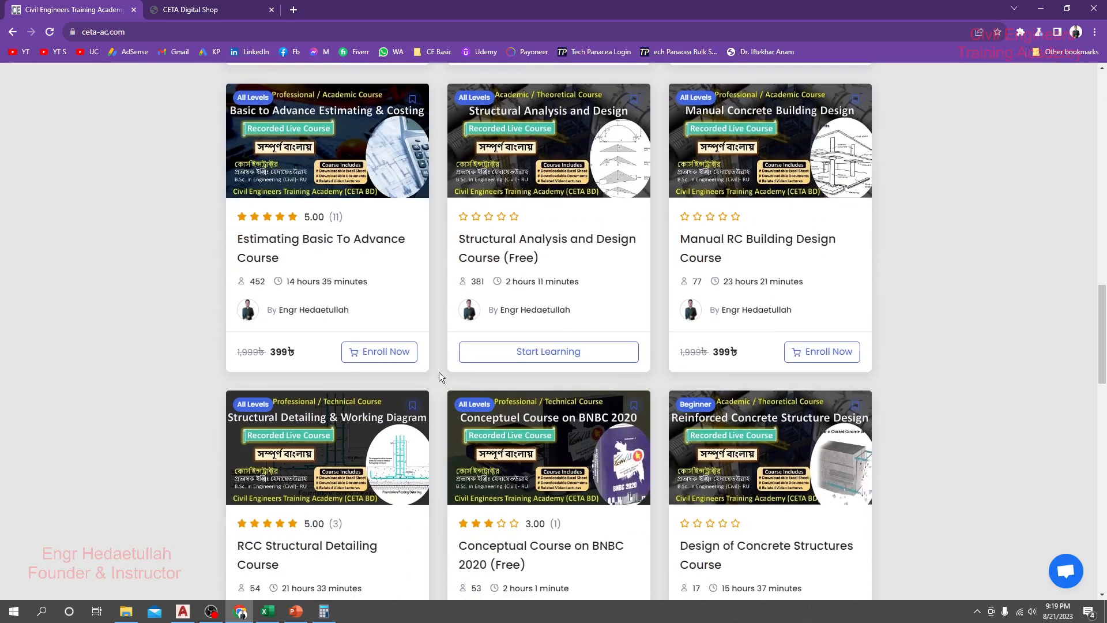
{"action": "scroll", "coordinate": [438, 373], "scroll_direction": "down", "scroll_amount": 8}
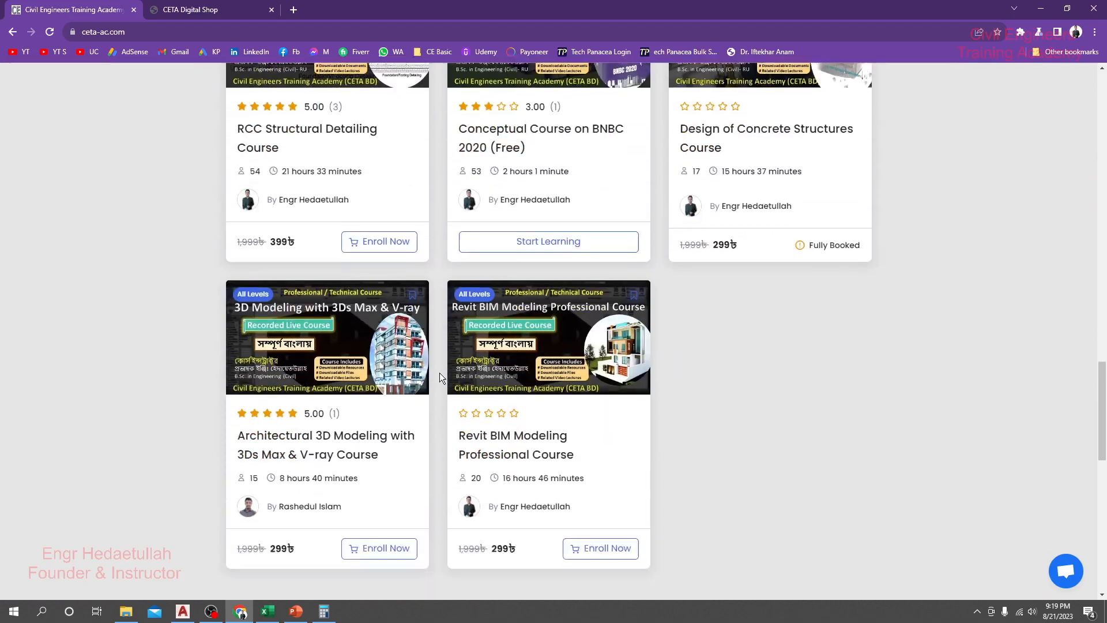
{"action": "scroll", "coordinate": [439, 378], "scroll_direction": "up", "scroll_amount": 13}
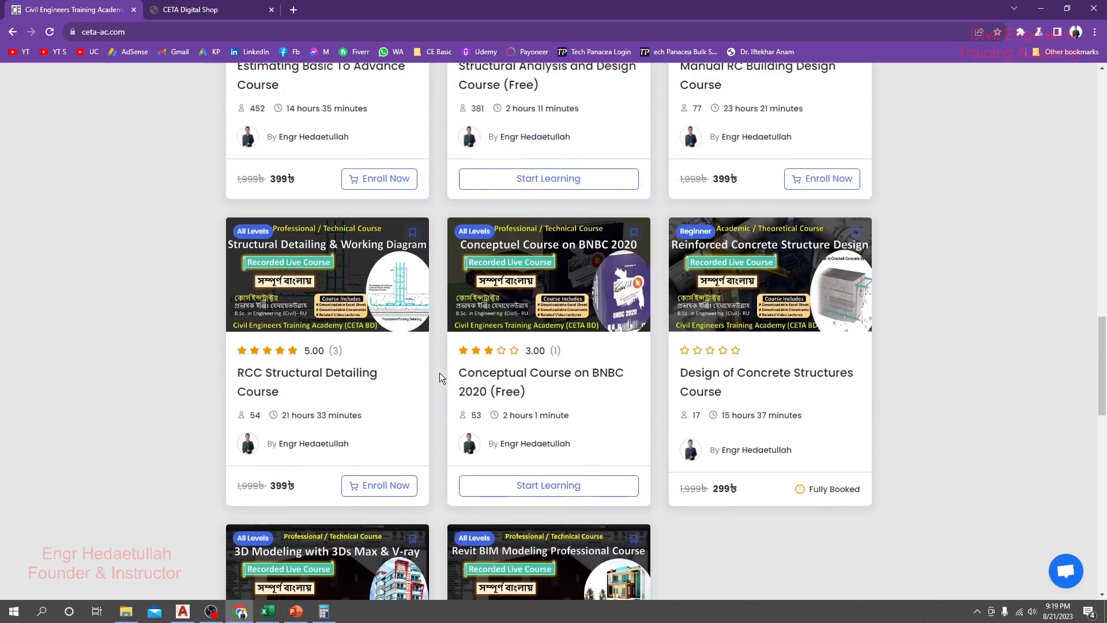
{"action": "scroll", "coordinate": [440, 373], "scroll_direction": "up", "scroll_amount": 7}
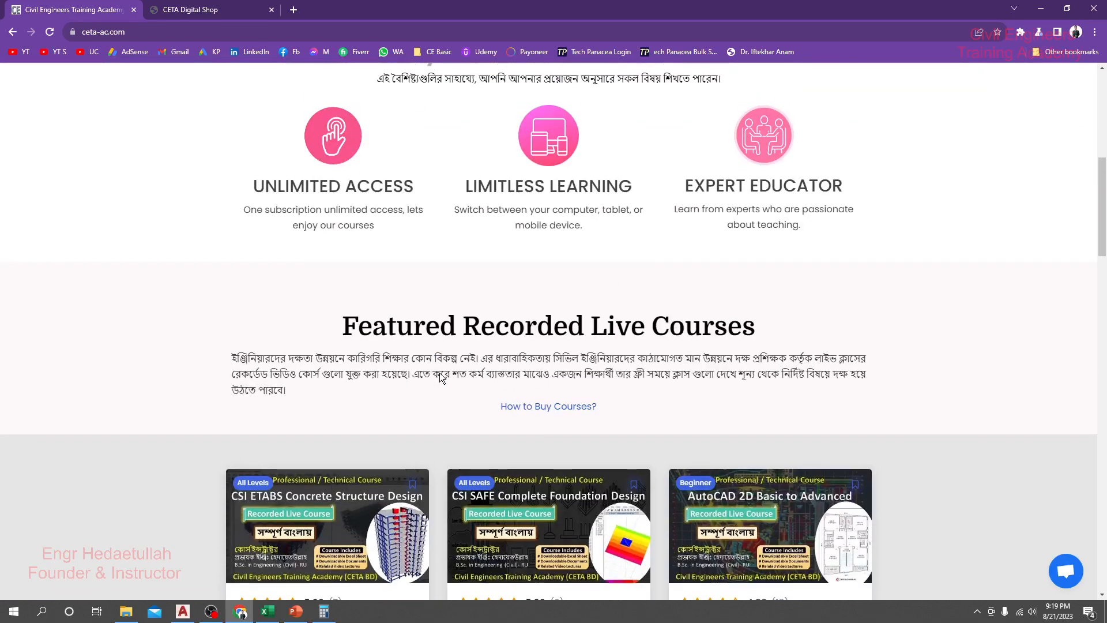
{"action": "scroll", "coordinate": [440, 372], "scroll_direction": "up", "scroll_amount": 5}
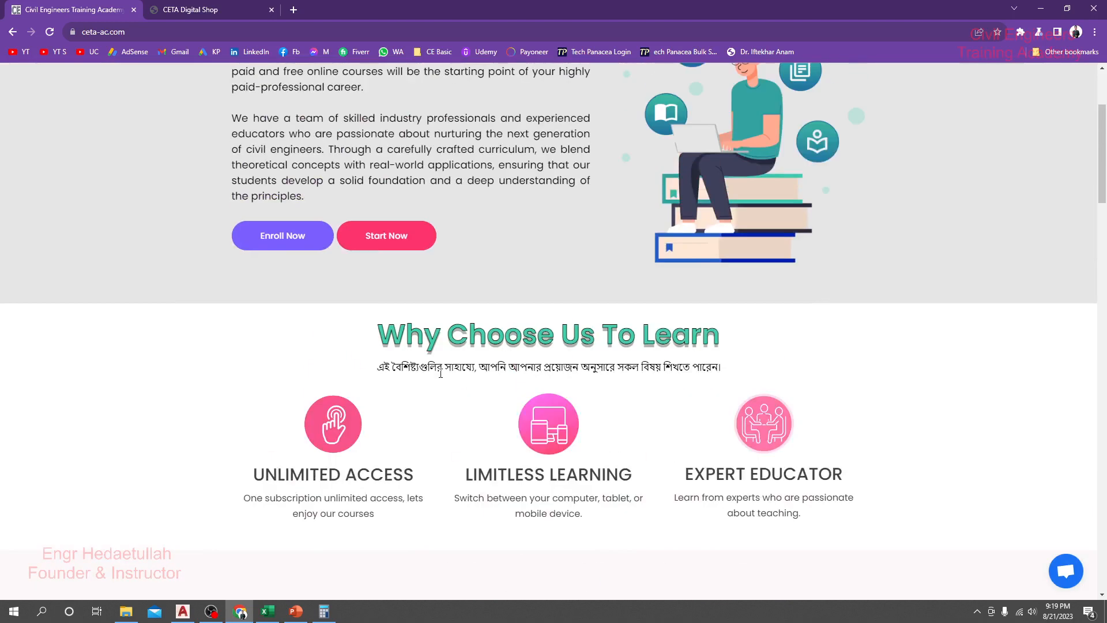
{"action": "scroll", "coordinate": [440, 373], "scroll_direction": "up", "scroll_amount": 3}
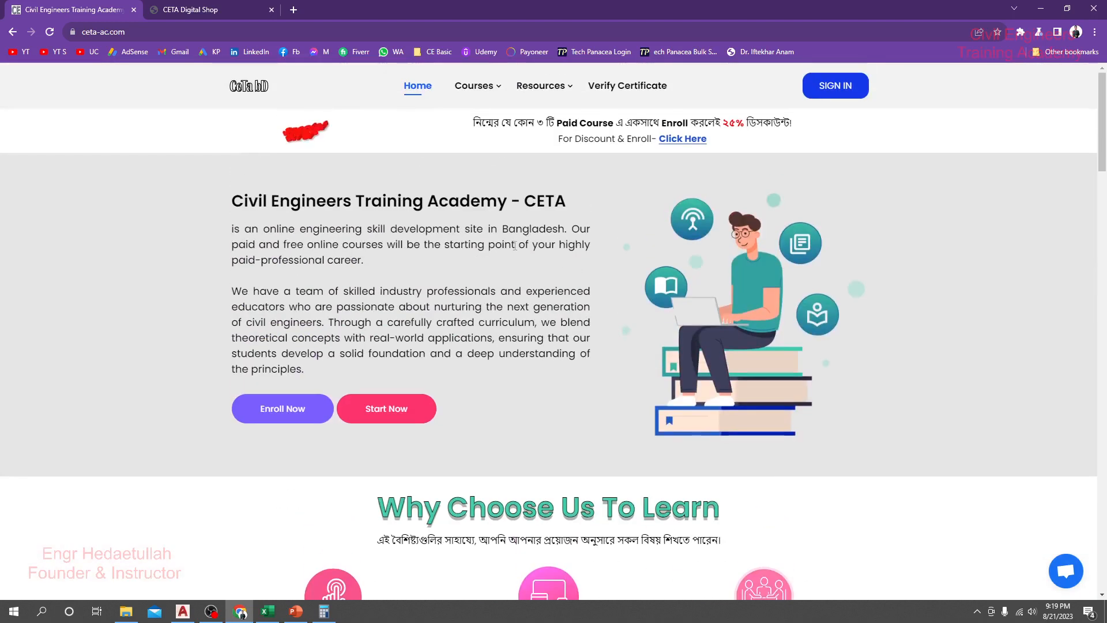
Step: Open the site's Paid Resource shop and look through its Building Design and Building Check Excel sheets
{"action": "mouse_move", "coordinate": [552, 87]}
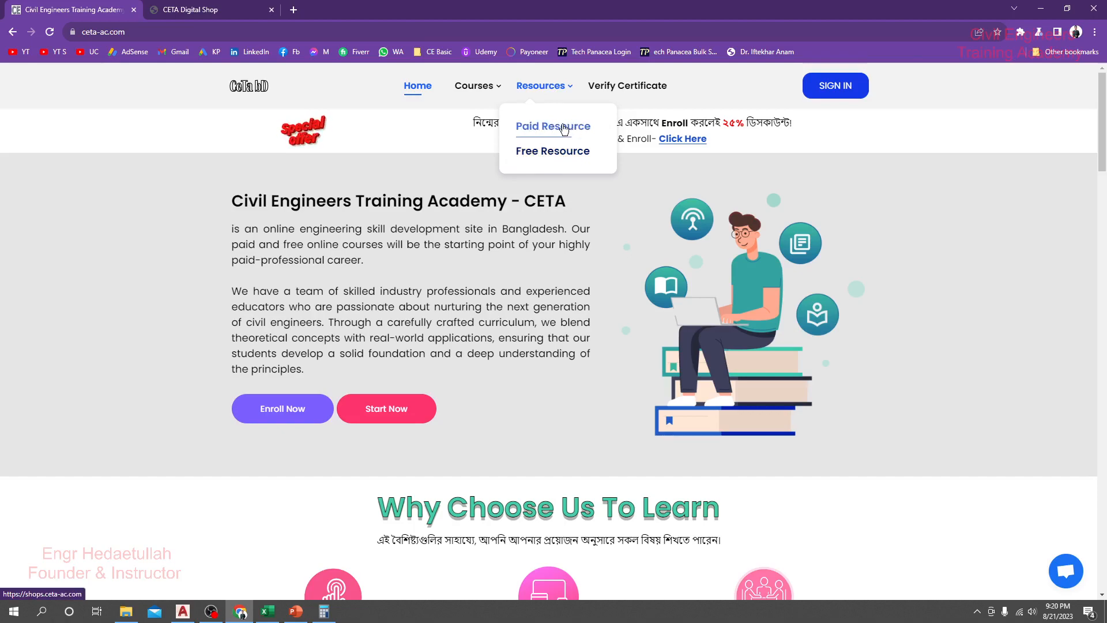
{"action": "left_click", "coordinate": [545, 134]}
{"action": "scroll", "coordinate": [516, 345], "scroll_direction": "up", "scroll_amount": 12}
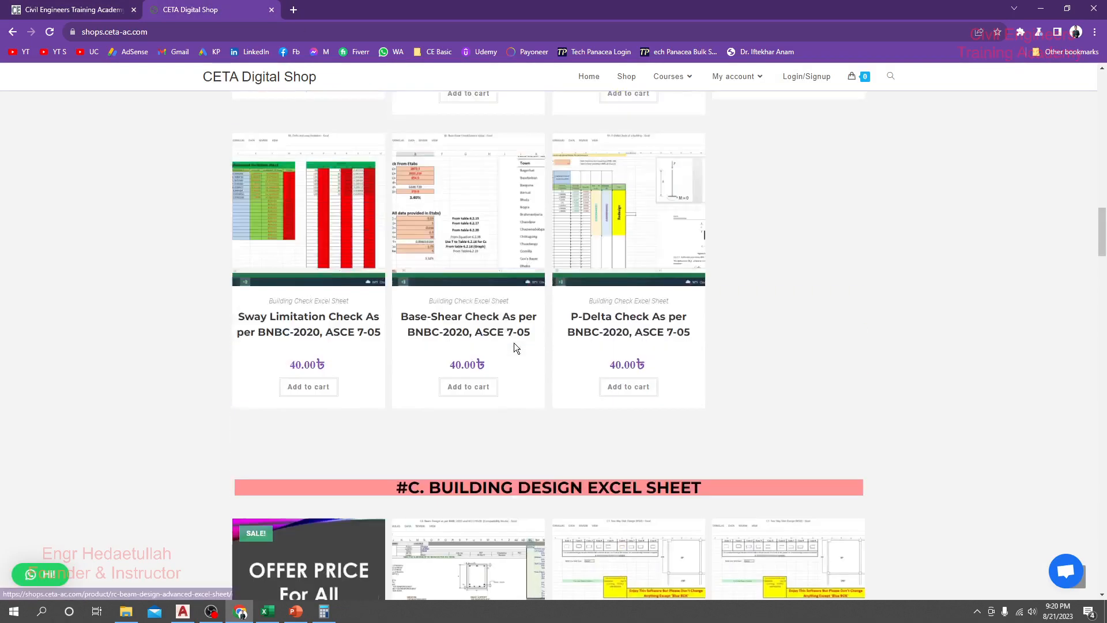
{"action": "scroll", "coordinate": [514, 342], "scroll_direction": "up", "scroll_amount": 9}
{"action": "scroll", "coordinate": [461, 300], "scroll_direction": "down", "scroll_amount": 4}
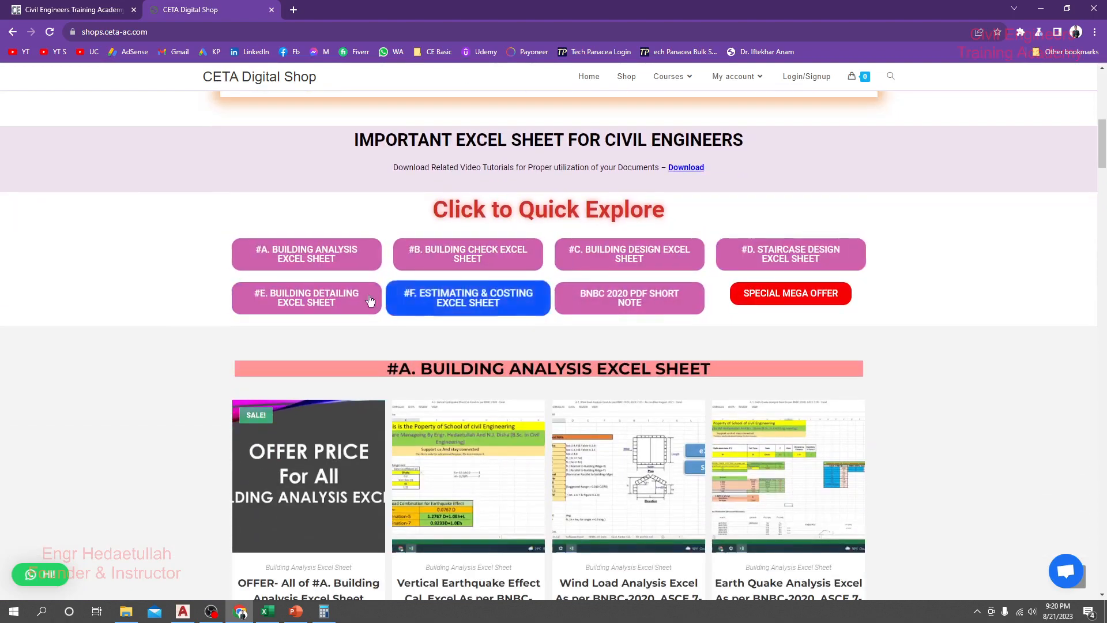
{"action": "left_click", "coordinate": [634, 262]}
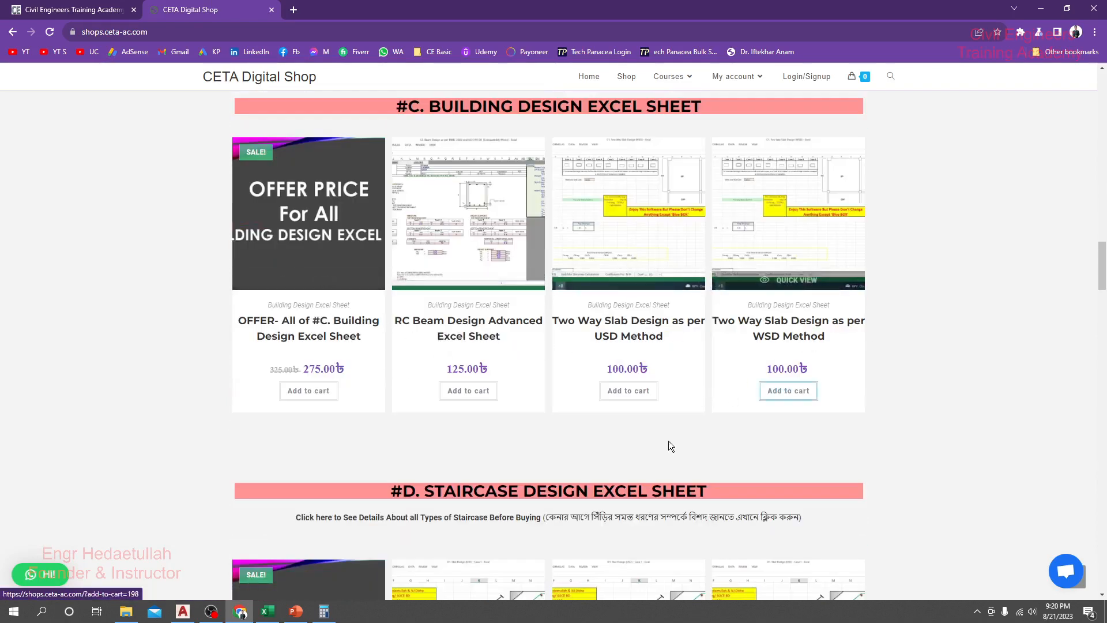
{"action": "scroll", "coordinate": [629, 314], "scroll_direction": "up", "scroll_amount": 15}
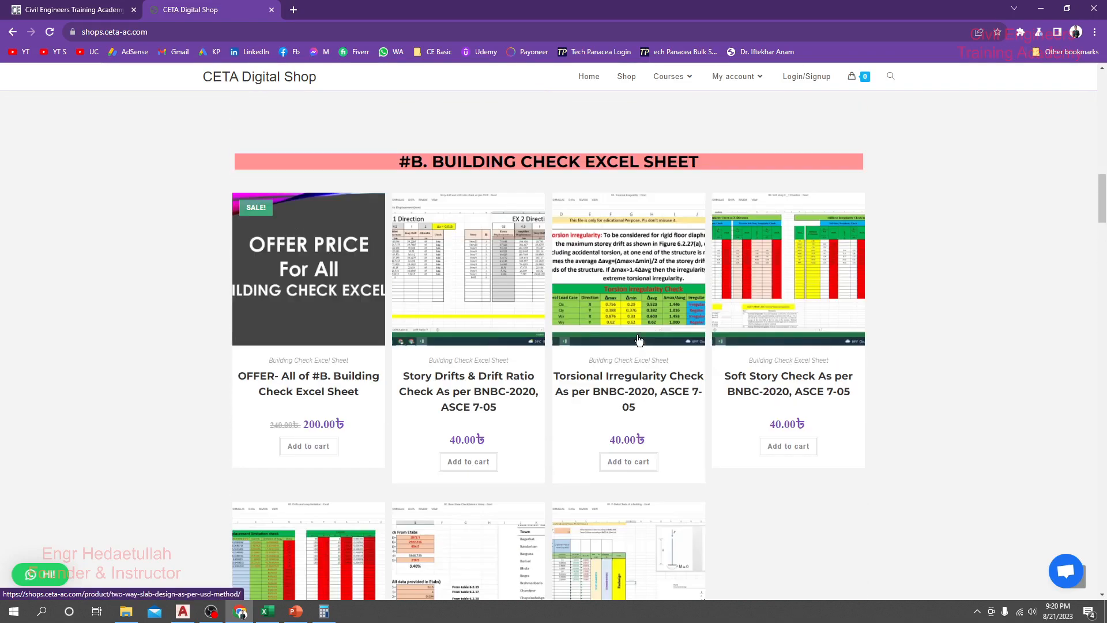
{"action": "scroll", "coordinate": [638, 340], "scroll_direction": "up", "scroll_amount": 8}
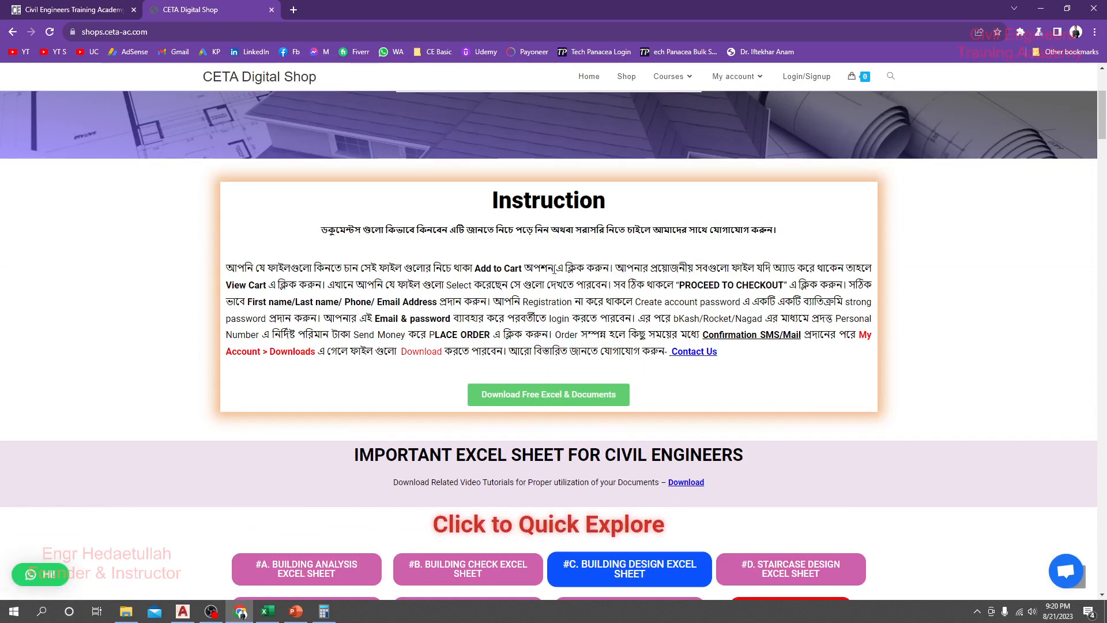
Step: Switch back to the Excel cantilever slab sheet and set the trial slab thickness to 4.5 in
{"action": "left_click", "coordinate": [267, 611]}
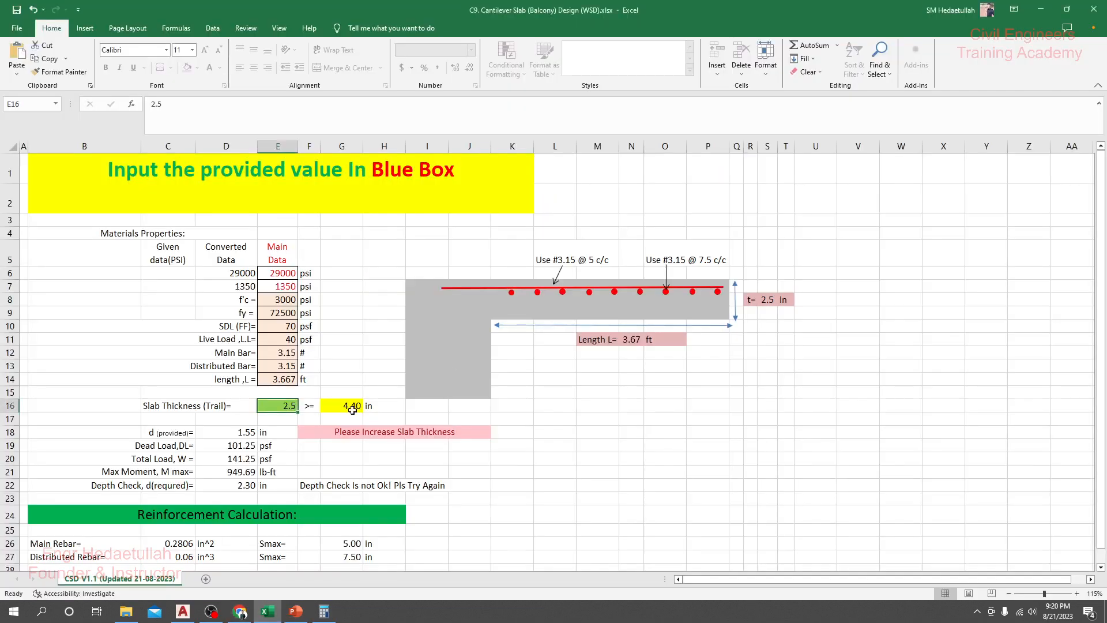
{"action": "scroll", "coordinate": [247, 339], "scroll_direction": "down", "scroll_amount": 1}
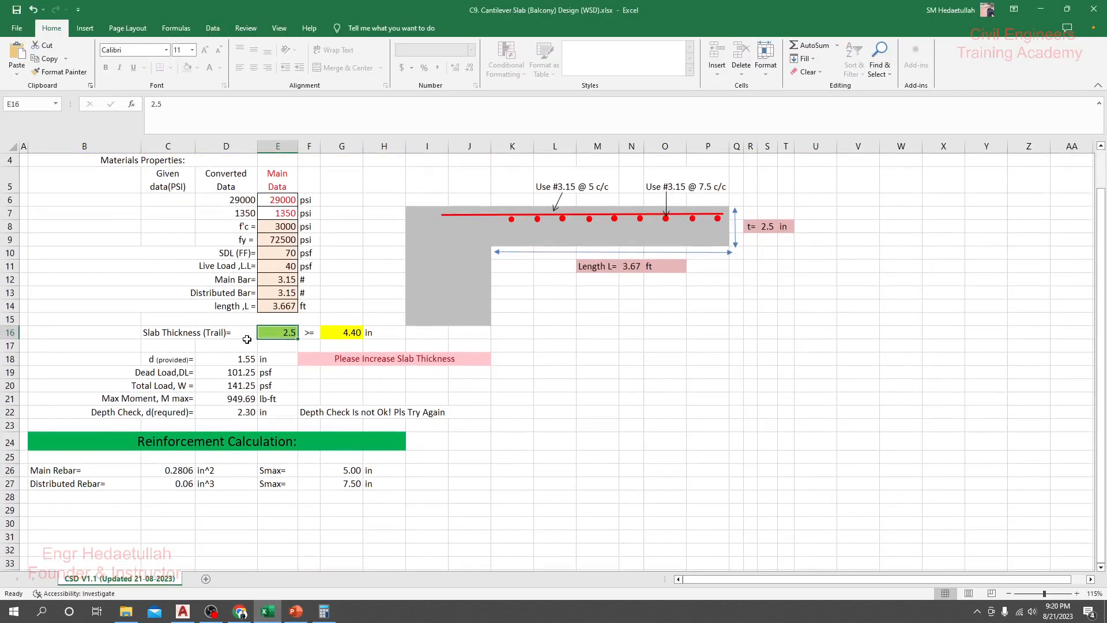
{"action": "left_click", "coordinate": [269, 305]}
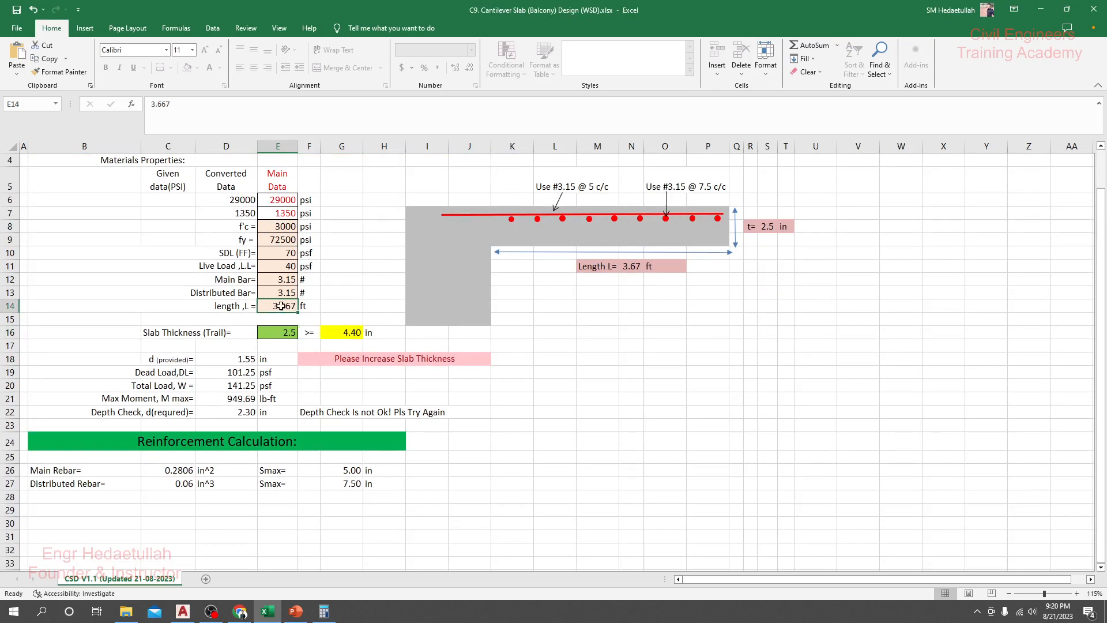
{"action": "left_click", "coordinate": [279, 332]}
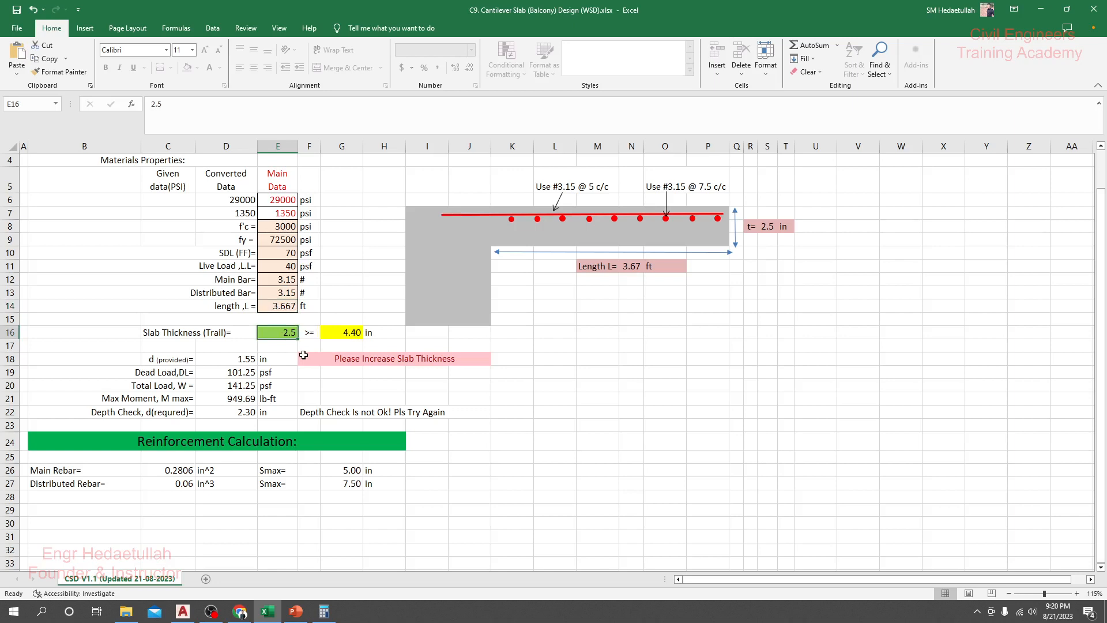
{"action": "type", "text": "4"}
{"action": "key", "text": "Return"}
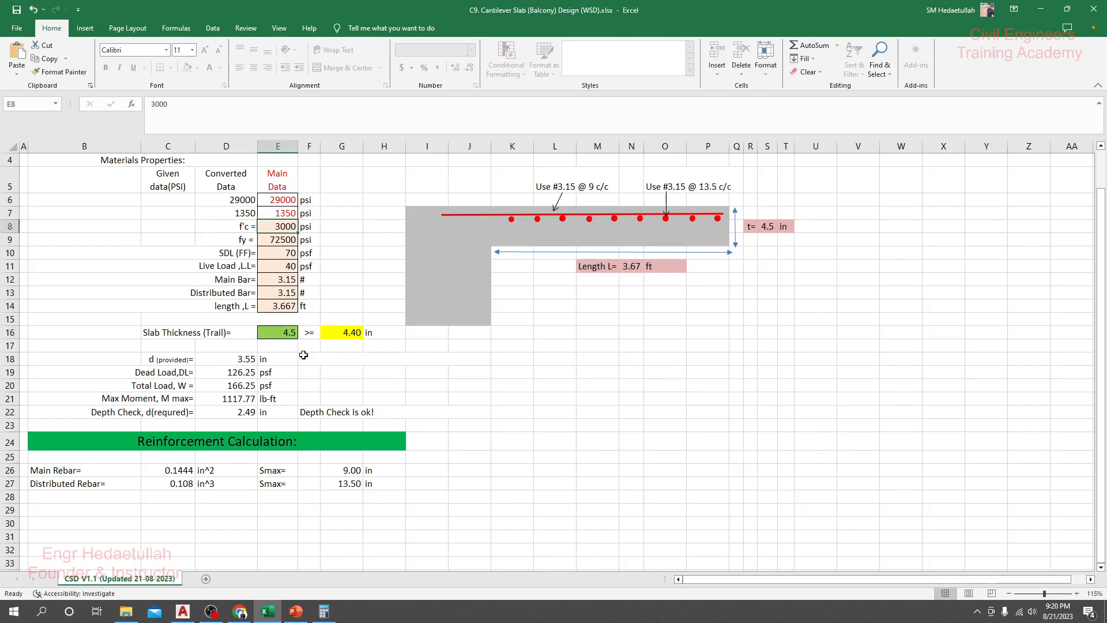
Step: Undo the last trial slab thickness entry and set the thickness to 4.5 in again
{"action": "left_click", "coordinate": [277, 327]}
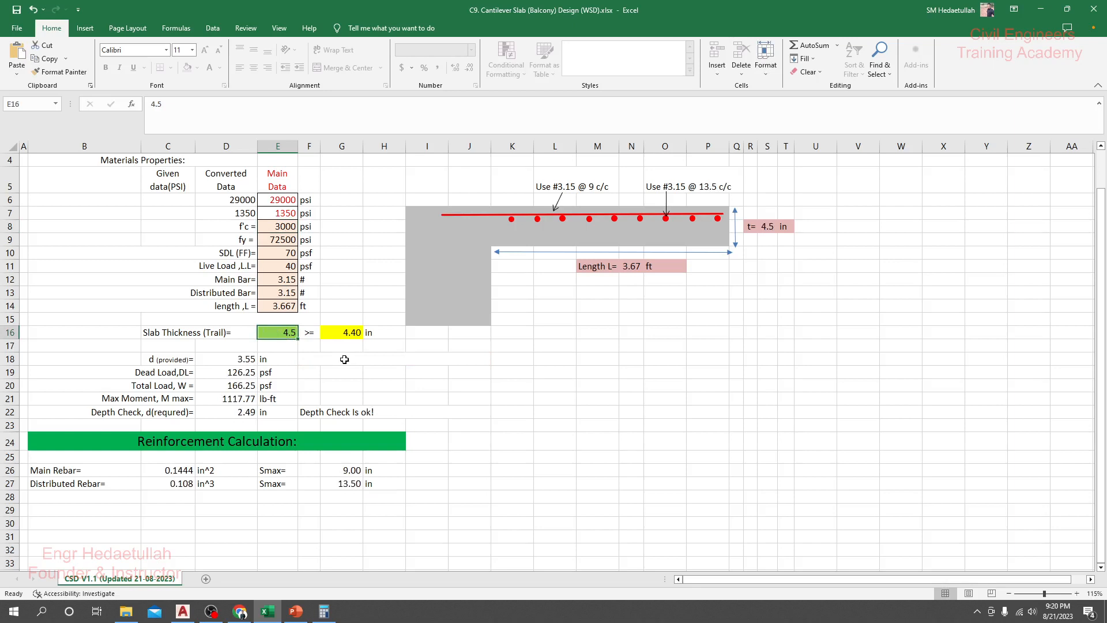
{"action": "key", "text": "ctrl+z"}
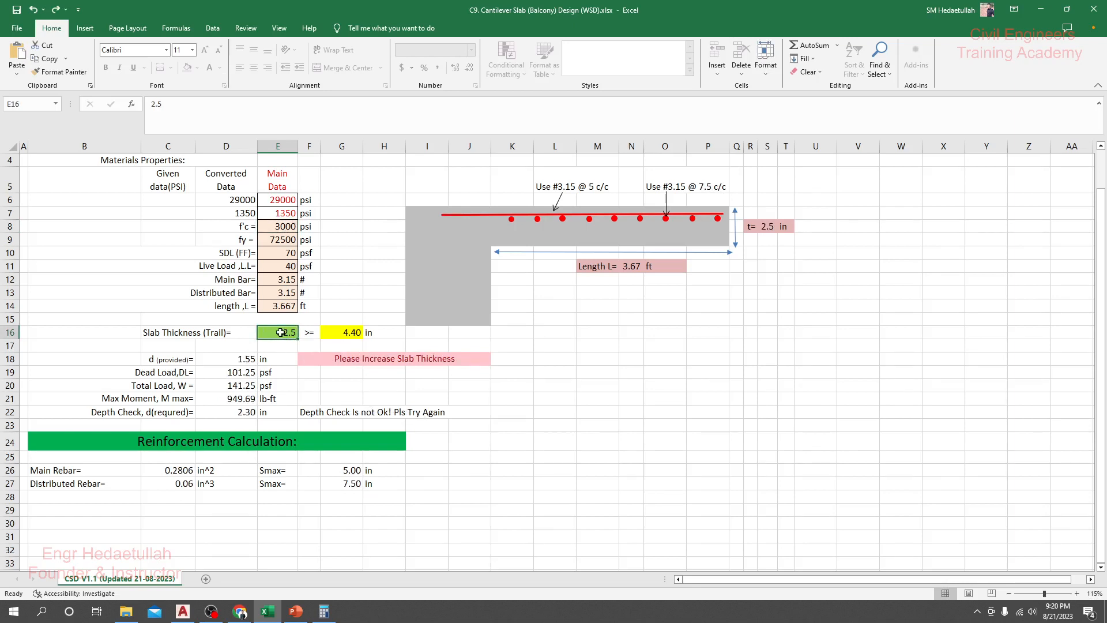
{"action": "type", "text": "4."}
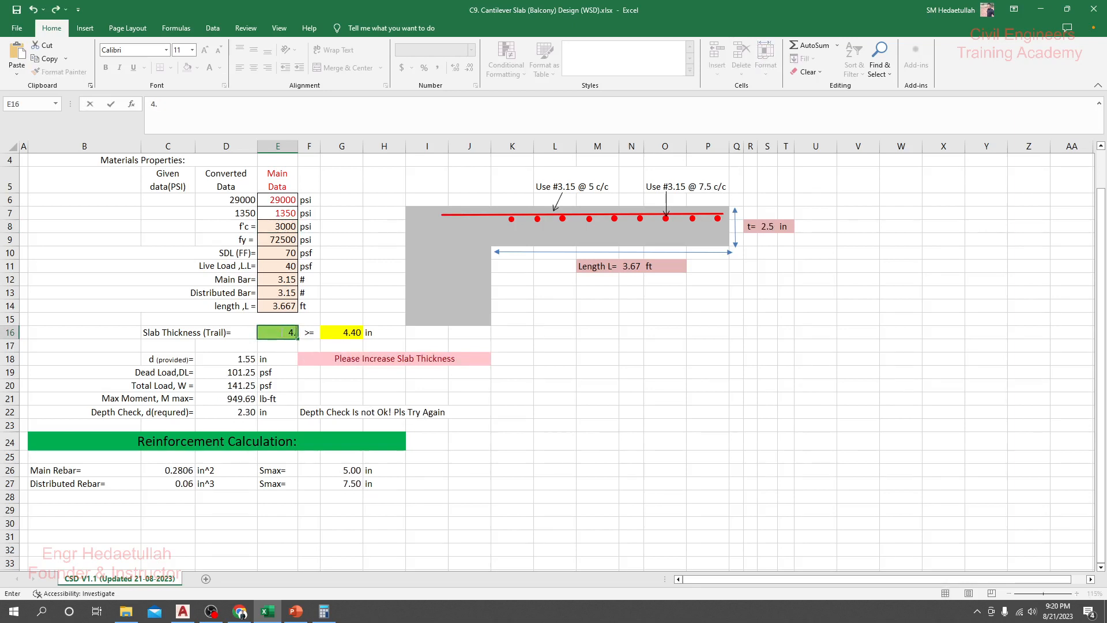
{"action": "key", "text": "Return"}
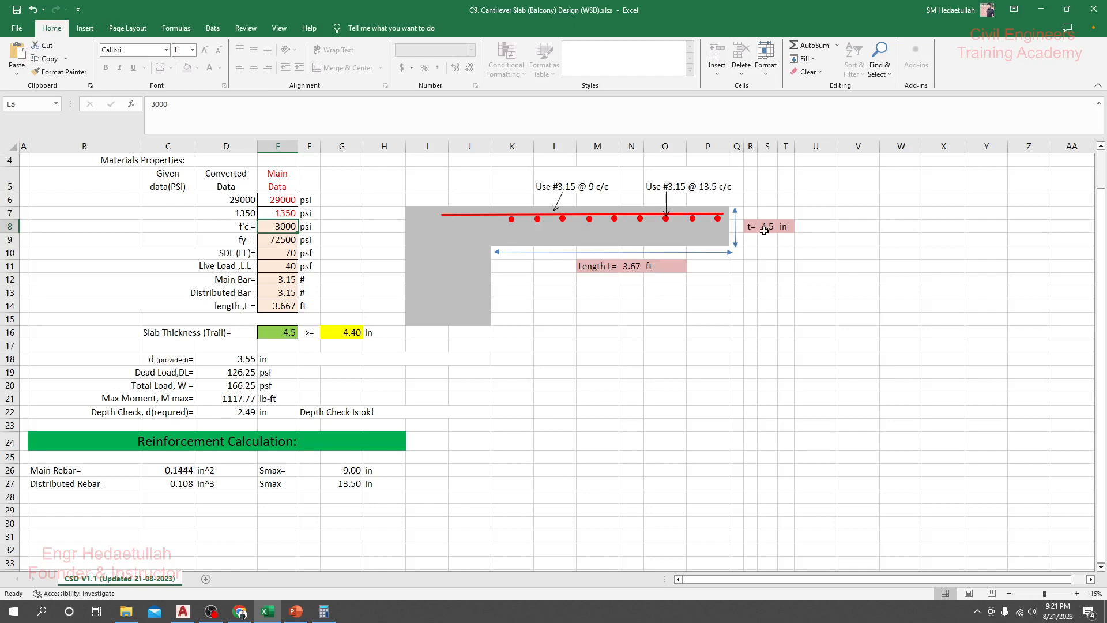
{"action": "scroll", "coordinate": [542, 330], "scroll_direction": "up", "scroll_amount": 1}
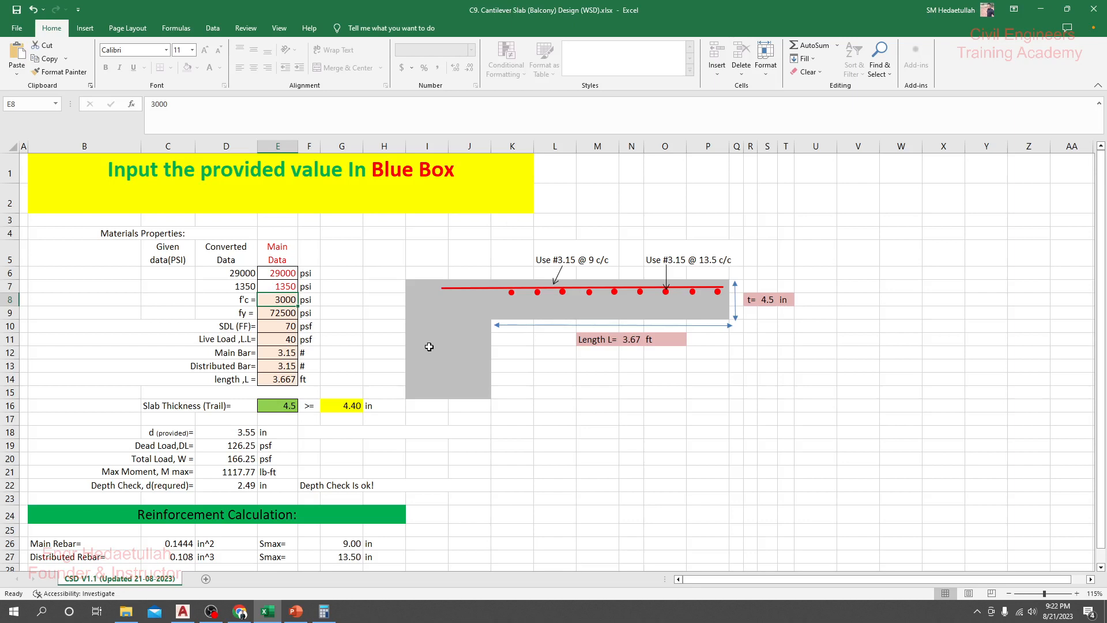
Step: Switch to Chrome and view the featured recorded live courses on the Civil Engineers Training Academy home page
{"action": "left_click", "coordinate": [239, 611]}
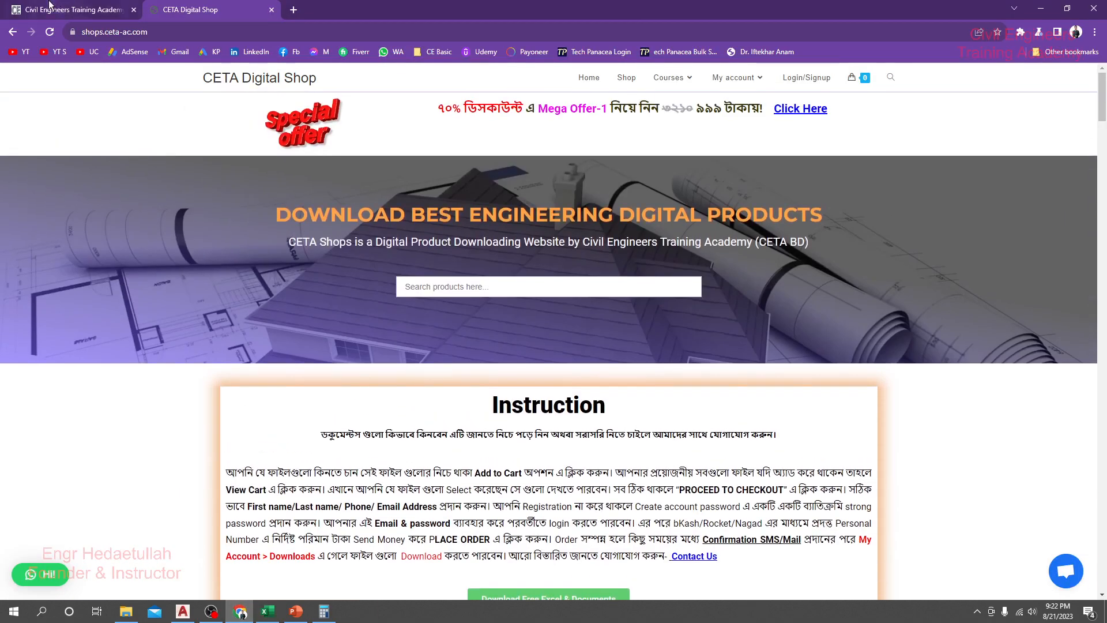
{"action": "left_click", "coordinate": [50, 6]}
{"action": "scroll", "coordinate": [356, 330], "scroll_direction": "down", "scroll_amount": 10}
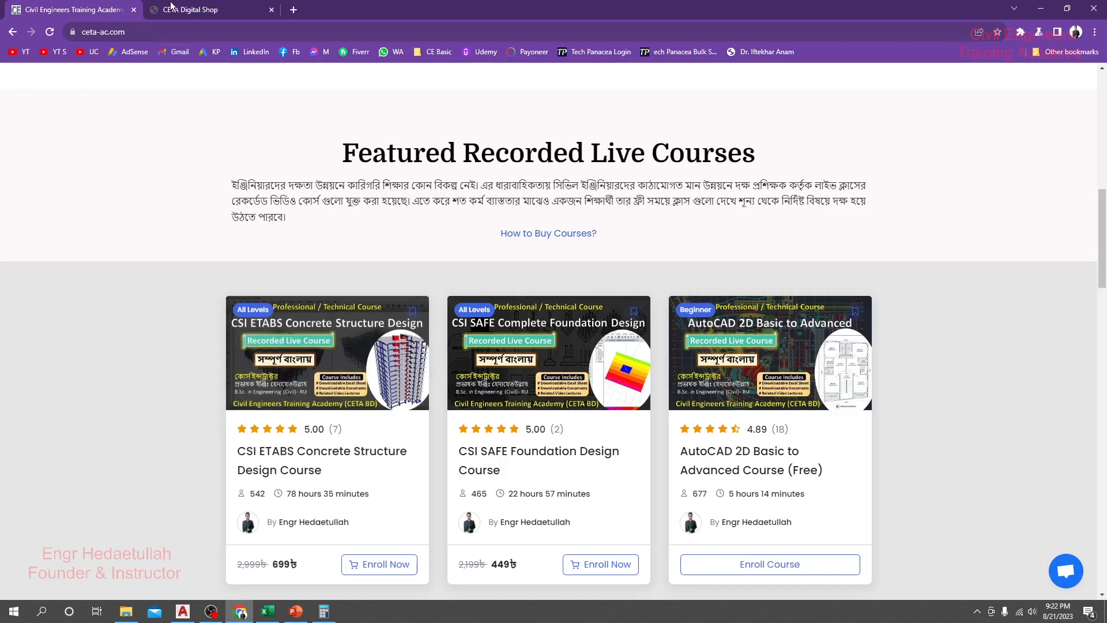
Step: Look through the CETA Digital Shop's Excel sheets, BNBC 2020 PDF short notes and mega offers, including the Mega Offer-1 discount banner
{"action": "left_click", "coordinate": [173, 8]}
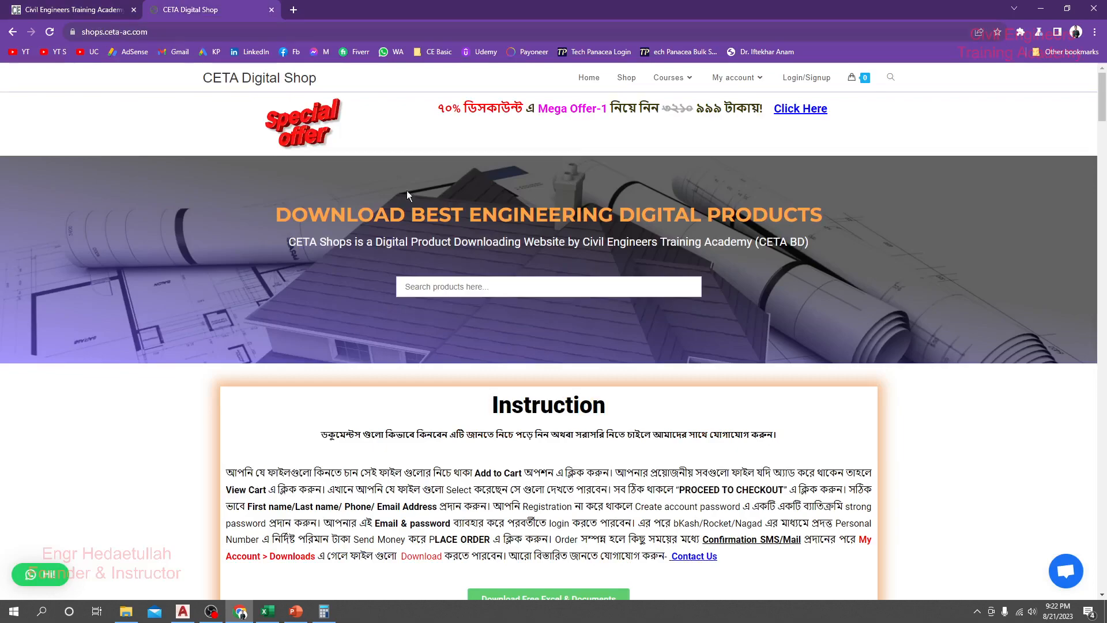
{"action": "scroll", "coordinate": [427, 196], "scroll_direction": "down", "scroll_amount": 7}
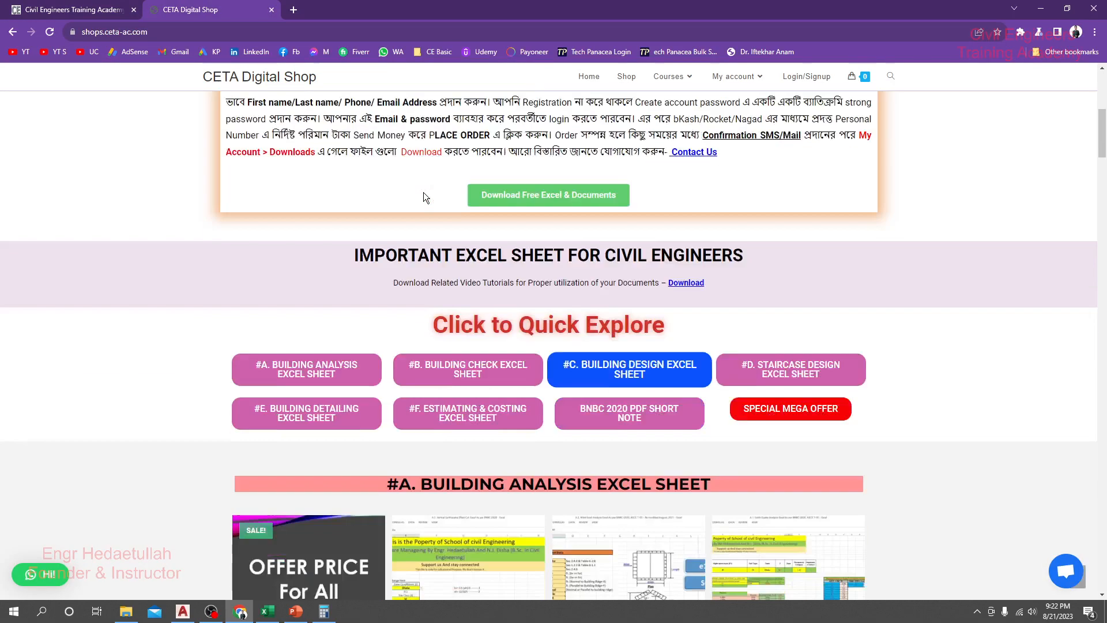
{"action": "scroll", "coordinate": [423, 196], "scroll_direction": "down", "scroll_amount": 20}
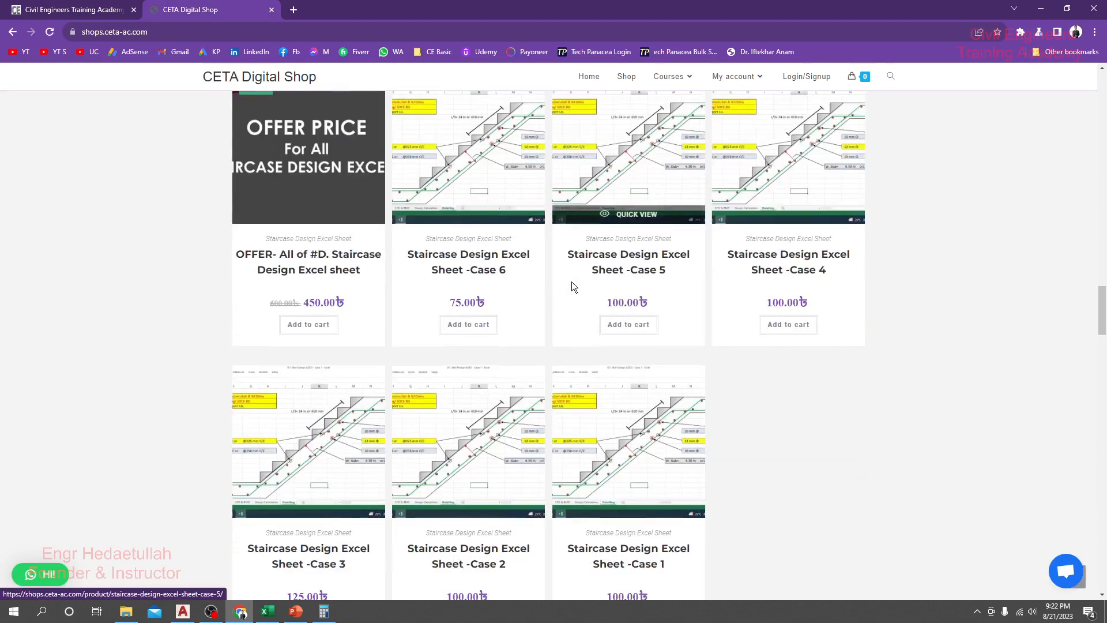
{"action": "scroll", "coordinate": [572, 286], "scroll_direction": "down", "scroll_amount": 20}
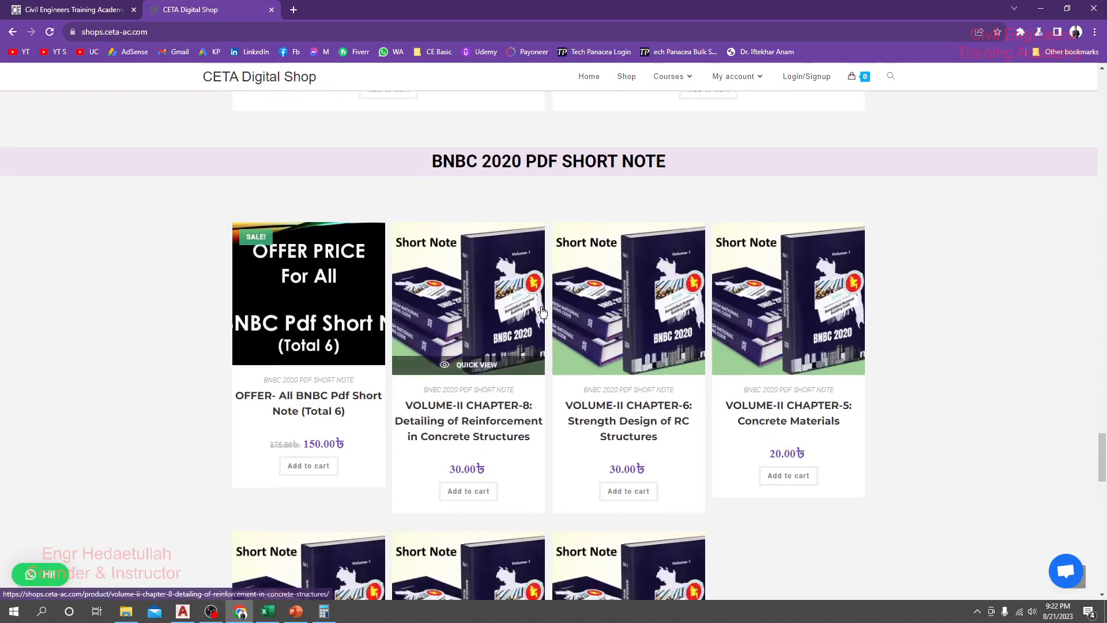
{"action": "scroll", "coordinate": [542, 314], "scroll_direction": "down", "scroll_amount": 15}
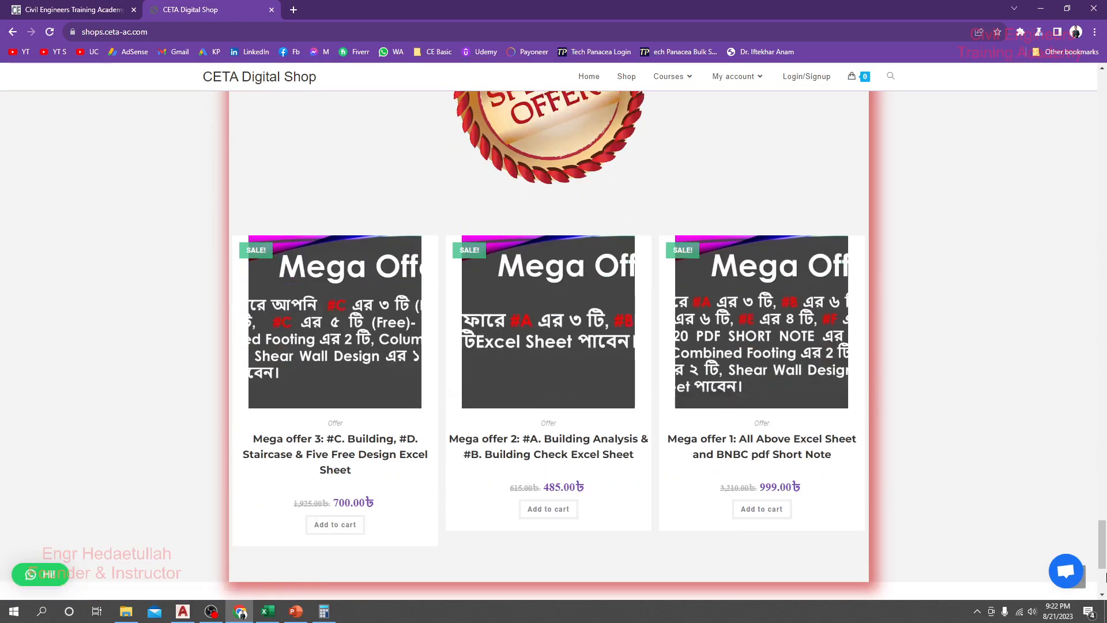
{"action": "left_click_drag", "start_coordinate": [1103, 546], "coordinate": [1103, 92]}
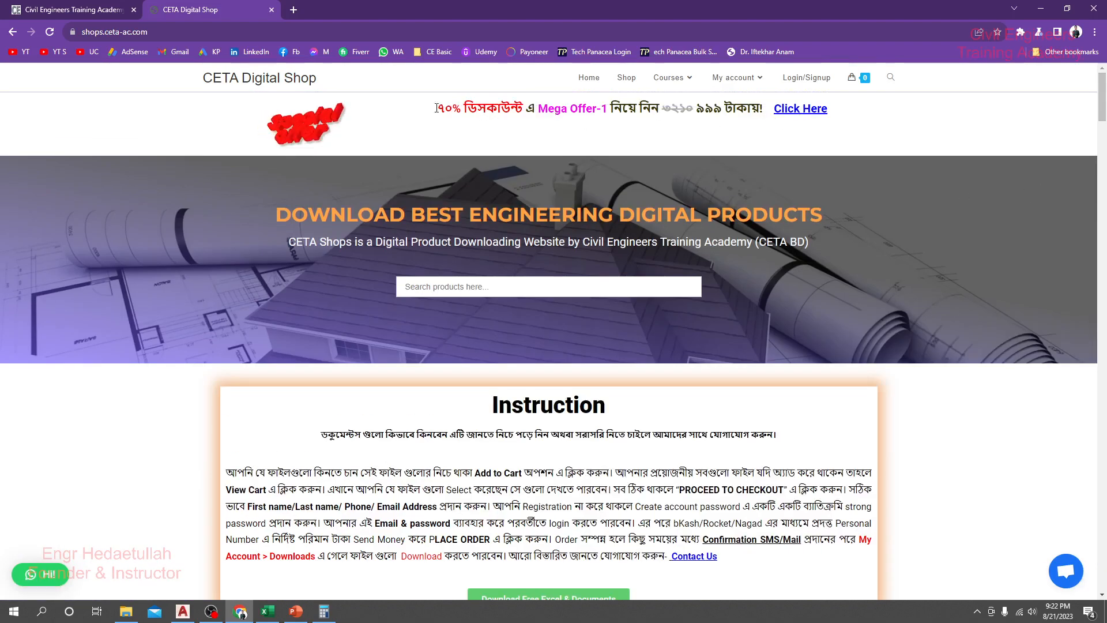
{"action": "left_click_drag", "start_coordinate": [438, 109], "coordinate": [897, 116]}
Step: Return to the Civil Engineers Training Academy home page and read its special offer on paid course enrolment
{"action": "left_click", "coordinate": [75, 10]}
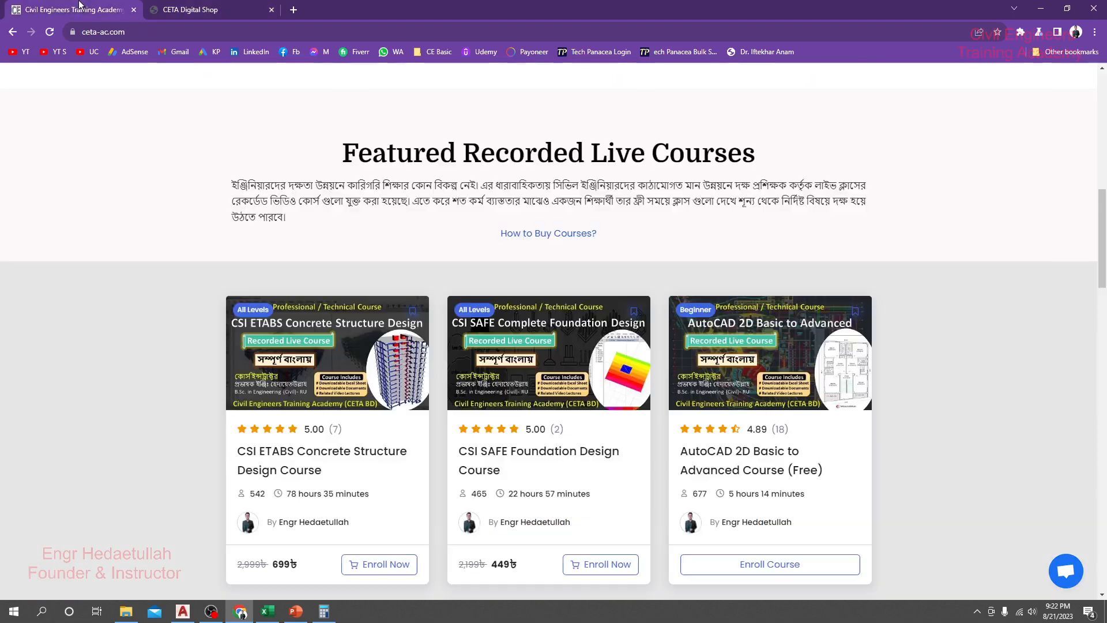
{"action": "scroll", "coordinate": [469, 241], "scroll_direction": "up", "scroll_amount": 10}
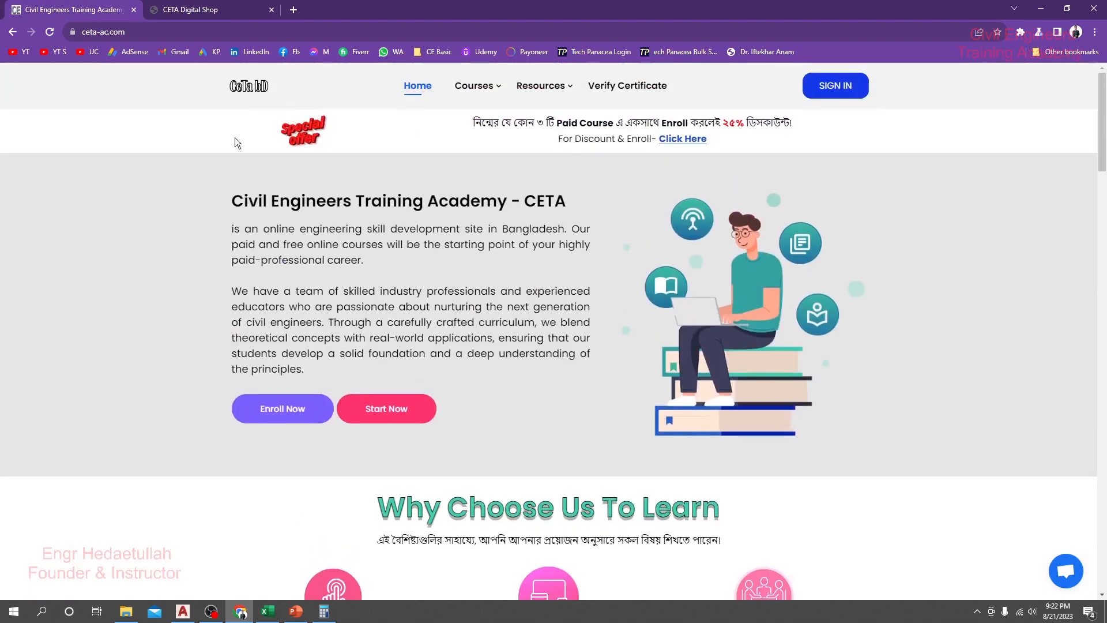
{"action": "left_click_drag", "start_coordinate": [471, 123], "coordinate": [784, 138]}
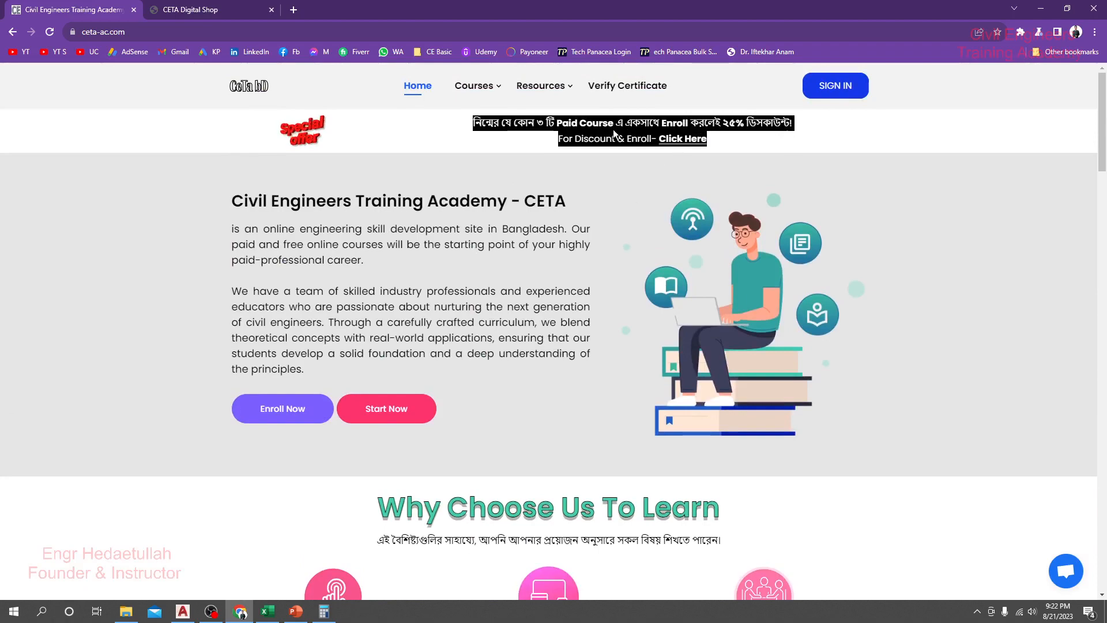
{"action": "left_click", "coordinate": [628, 144]}
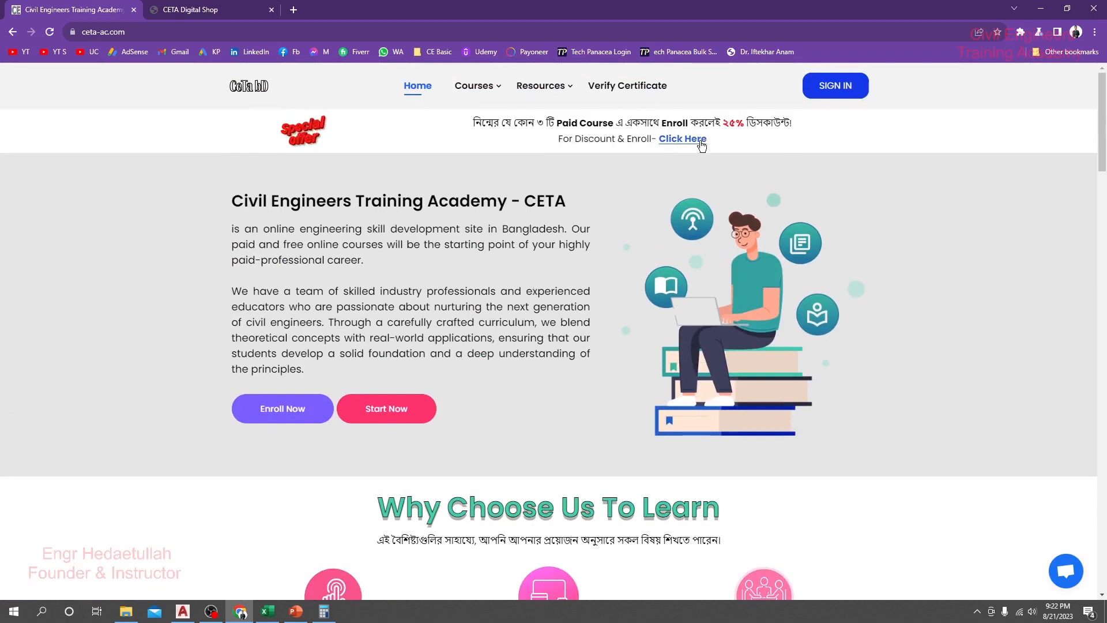
{"action": "mouse_move", "coordinate": [1102, 151]}
{"action": "left_mouse_down"}
{"action": "mouse_move", "coordinate": [1105, 531]}
{"action": "mouse_move", "coordinate": [1103, 148]}
{"action": "left_mouse_up"}
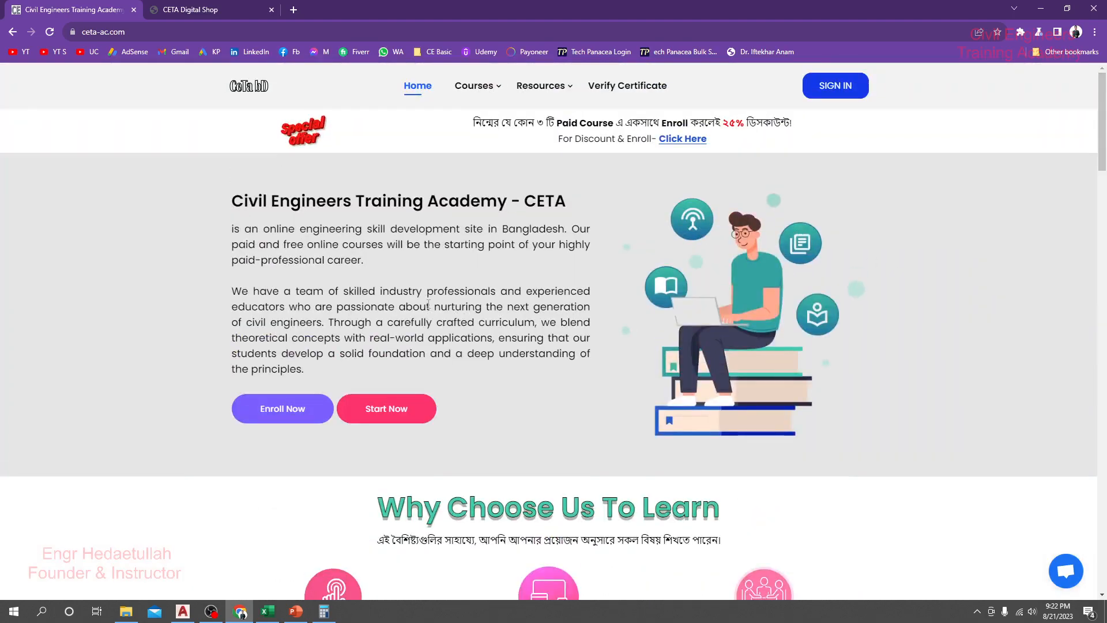